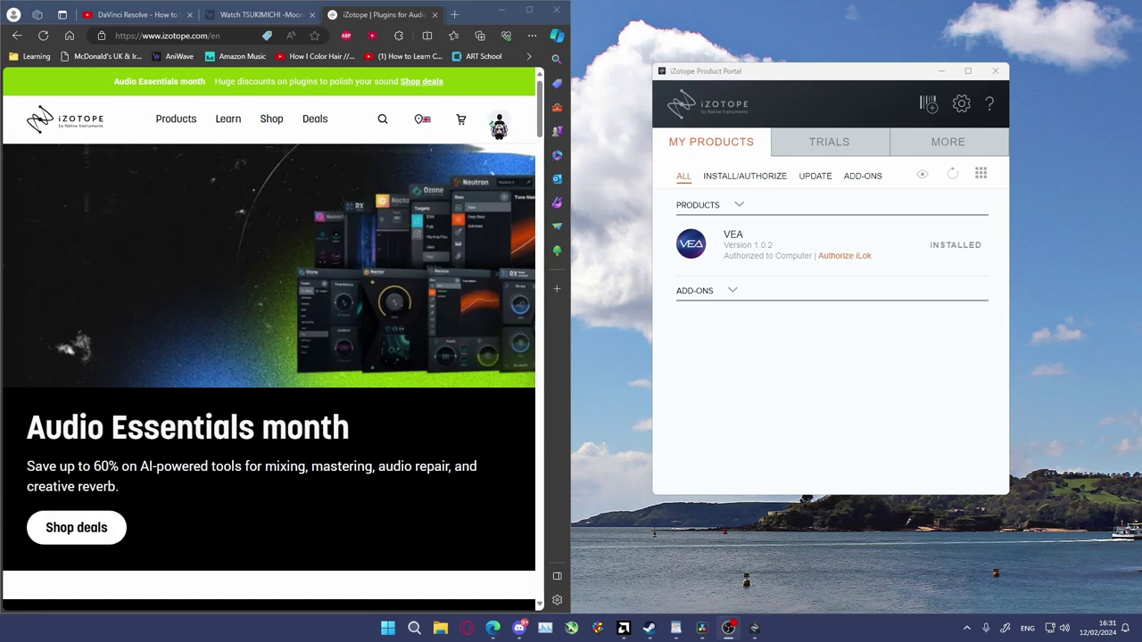
Step: Open the iZotope account's My Apps & Plugins page listing VEA, then return to the Product Portal
click(500, 121)
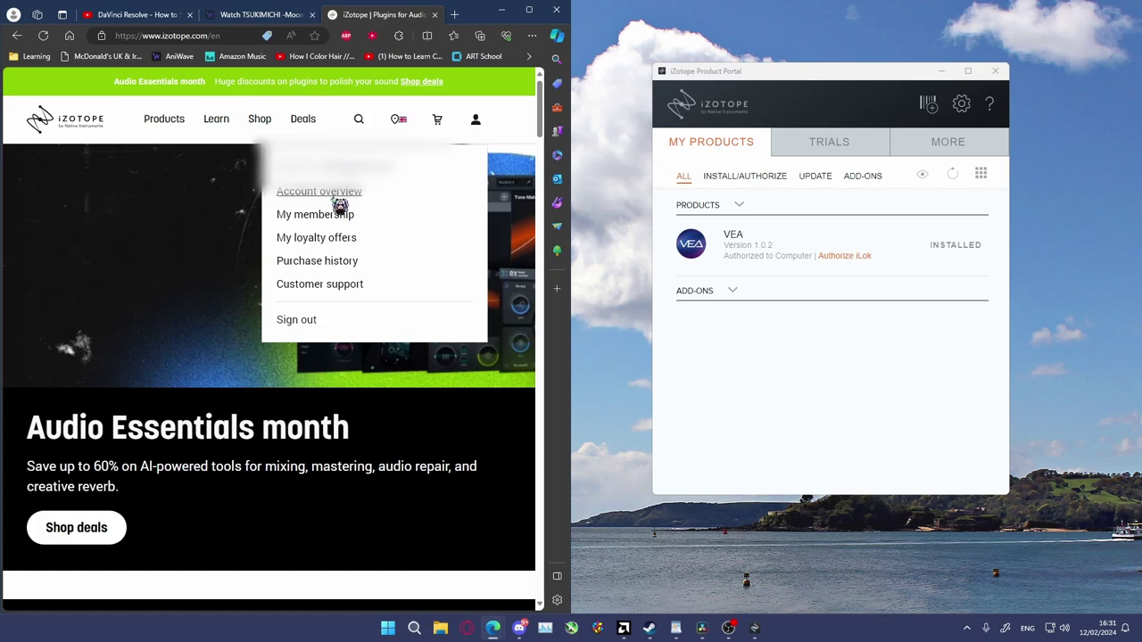
click(341, 200)
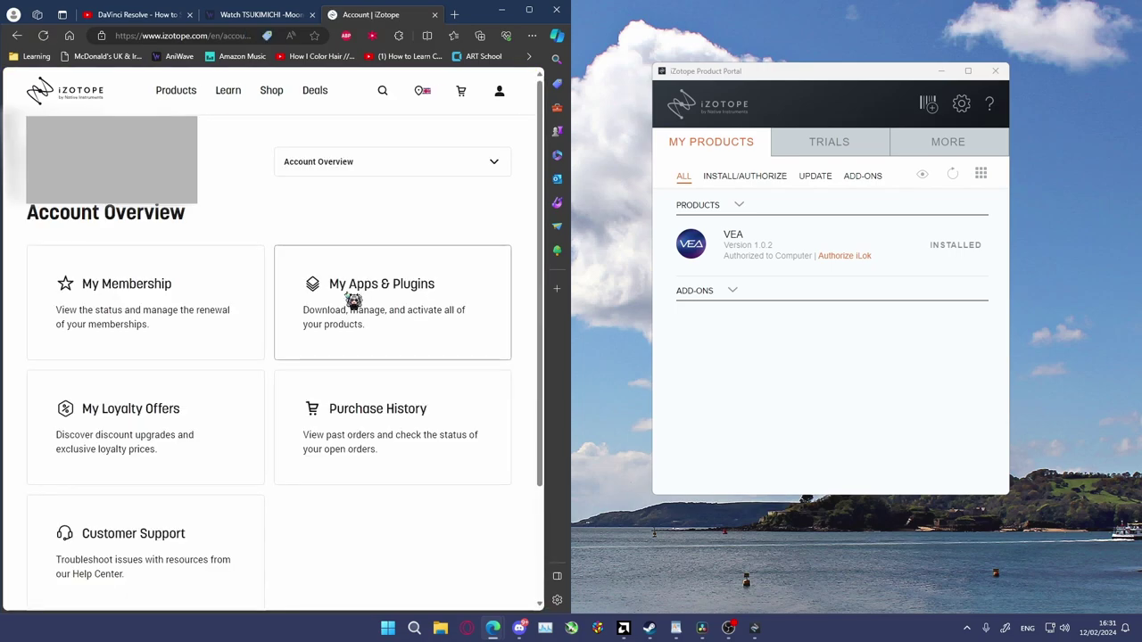
click(353, 302)
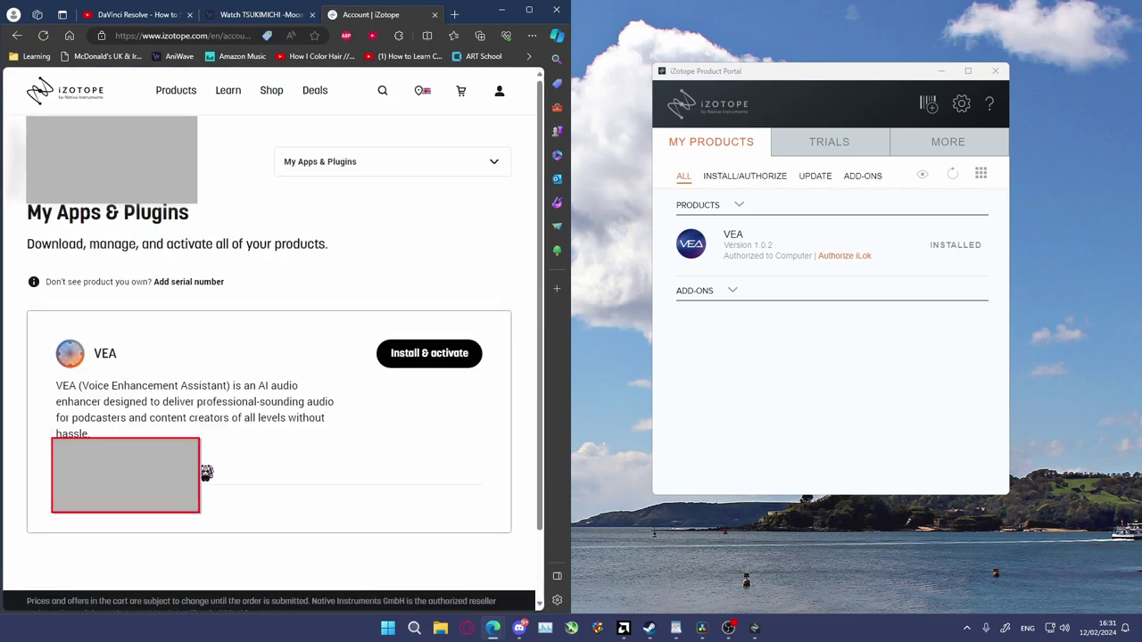
click(933, 113)
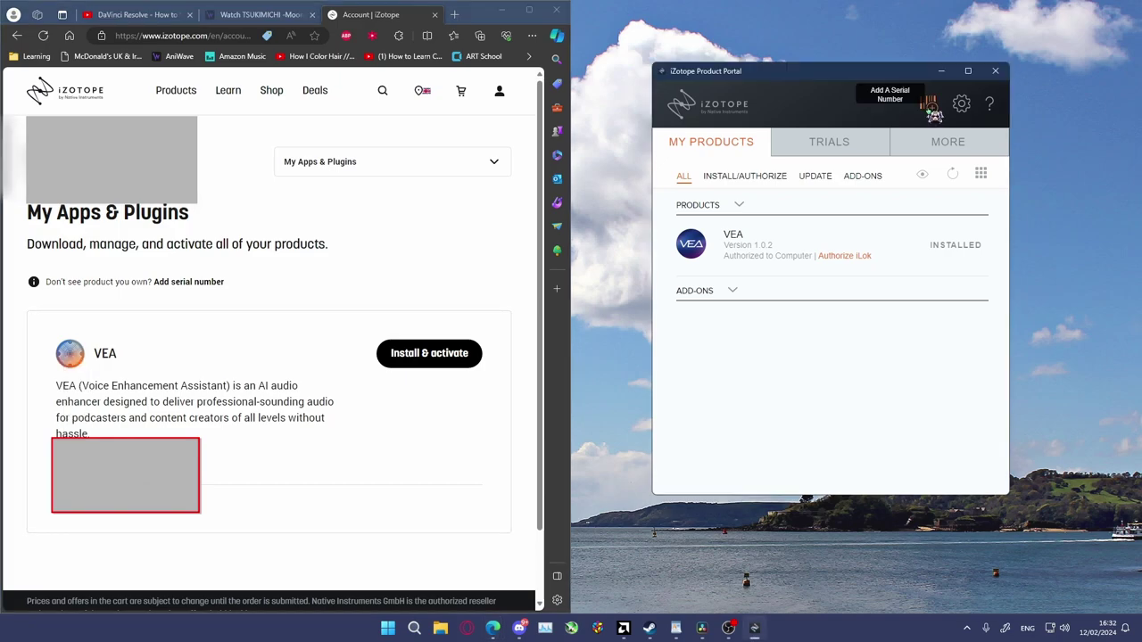
click(933, 111)
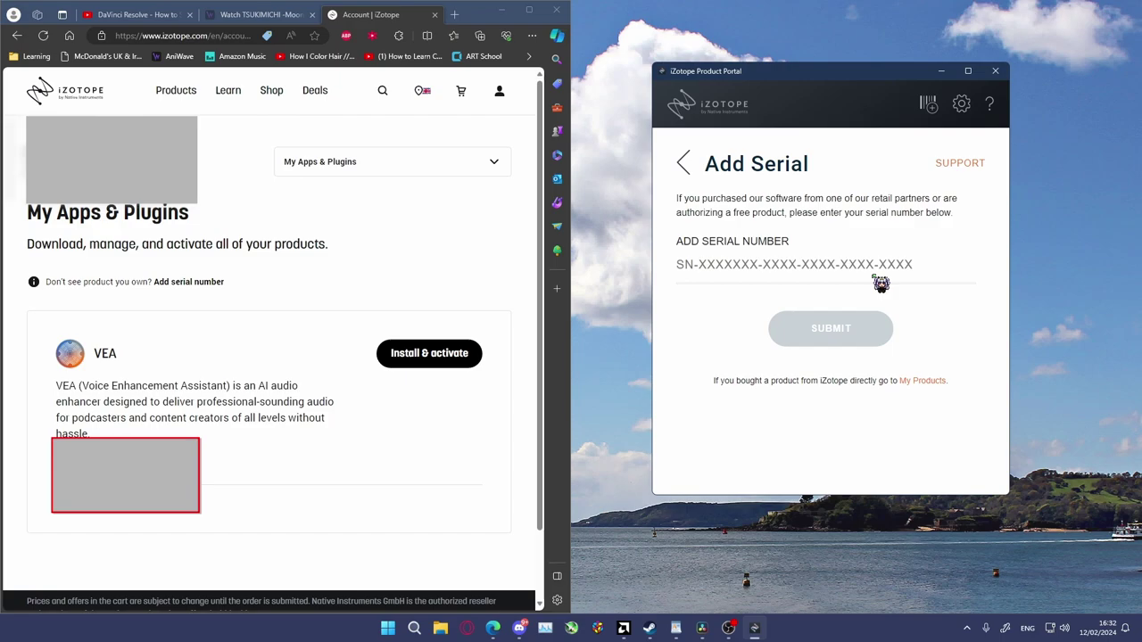
click(683, 163)
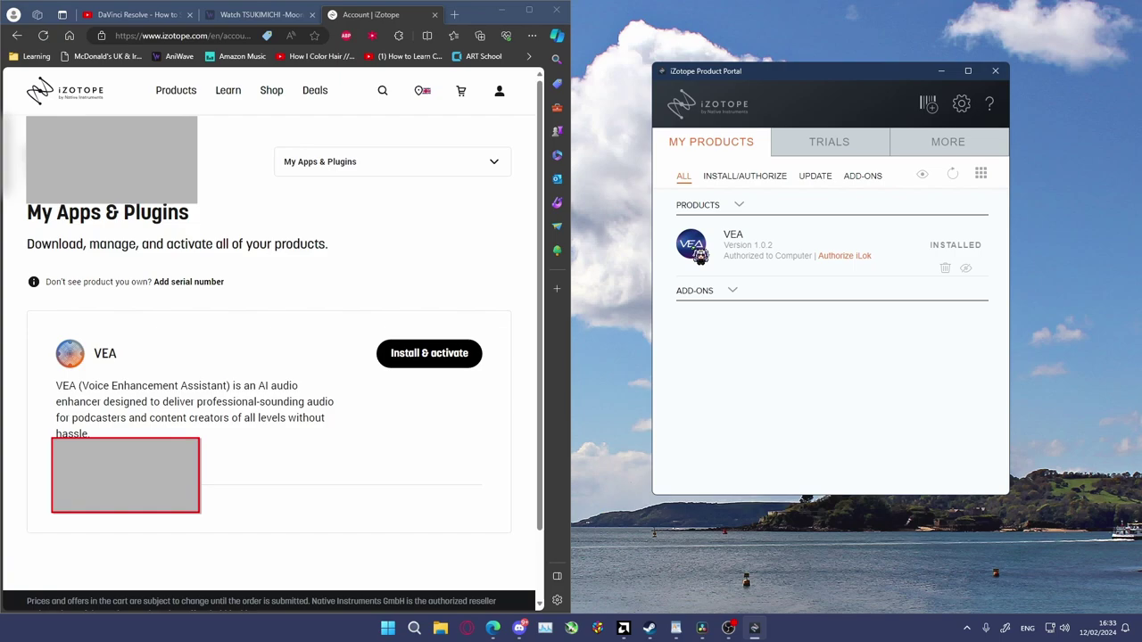
key(super)
text(VEA)
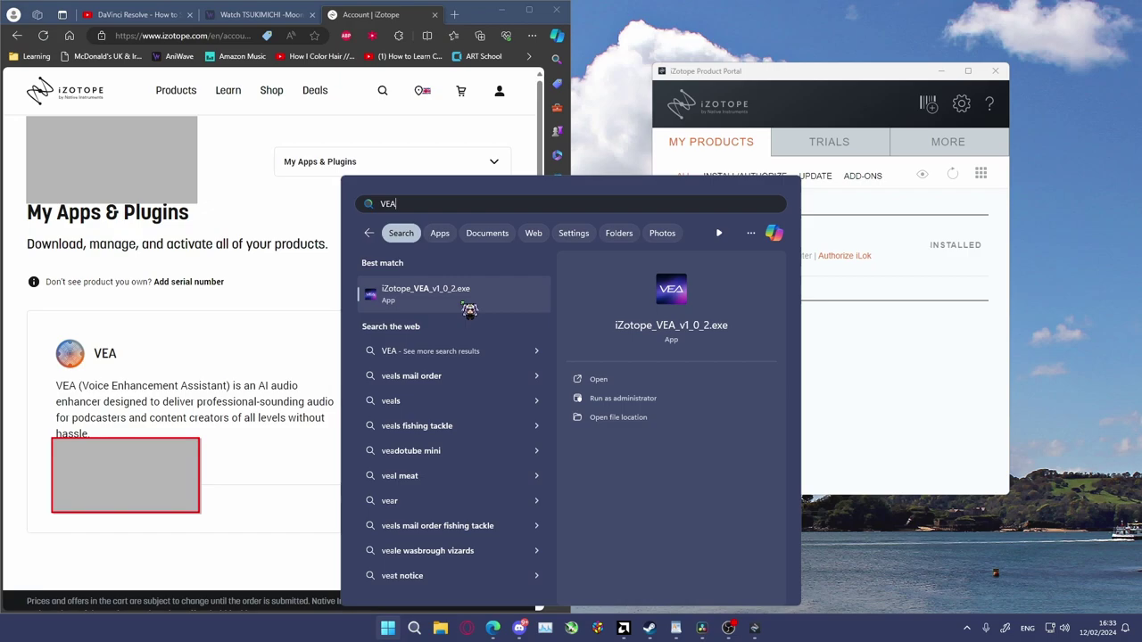
Step: Dismiss the Product Portal search and switch DaVinci Resolve to the Fairlight page
click(869, 384)
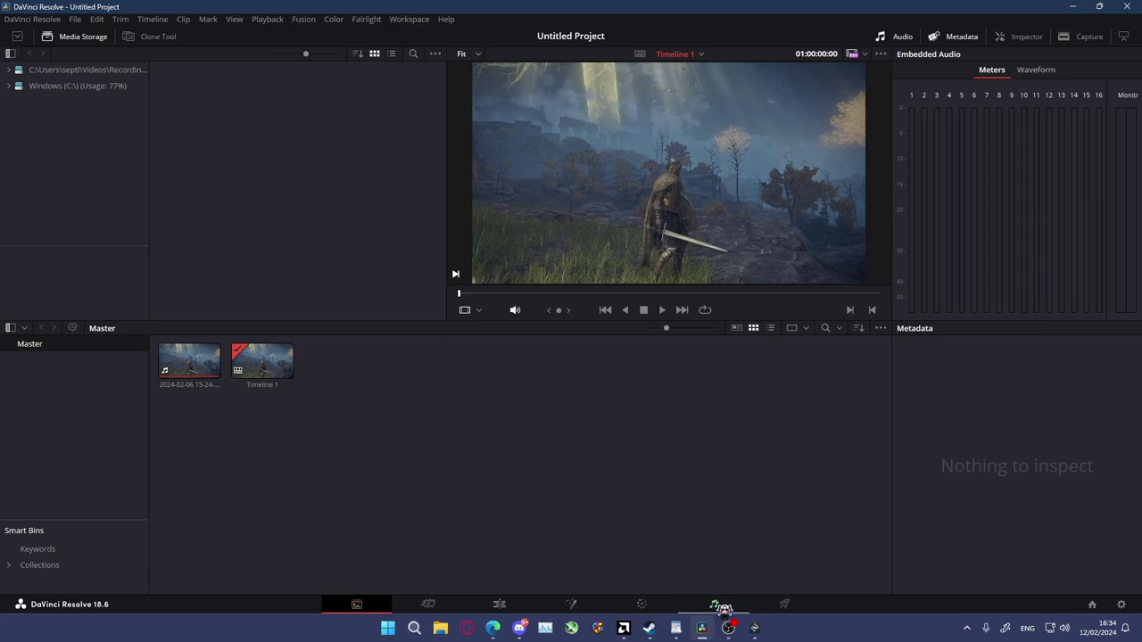
click(721, 607)
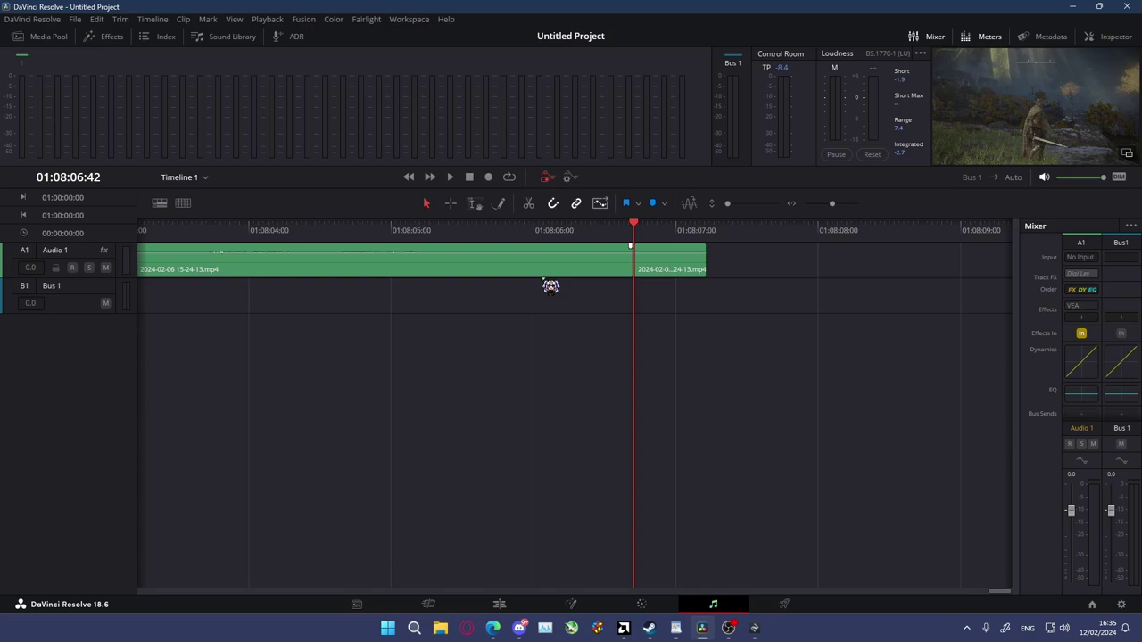
Step: Apply the VEA VST effect from the Effects library to the second clip on Audio 1
click(107, 36)
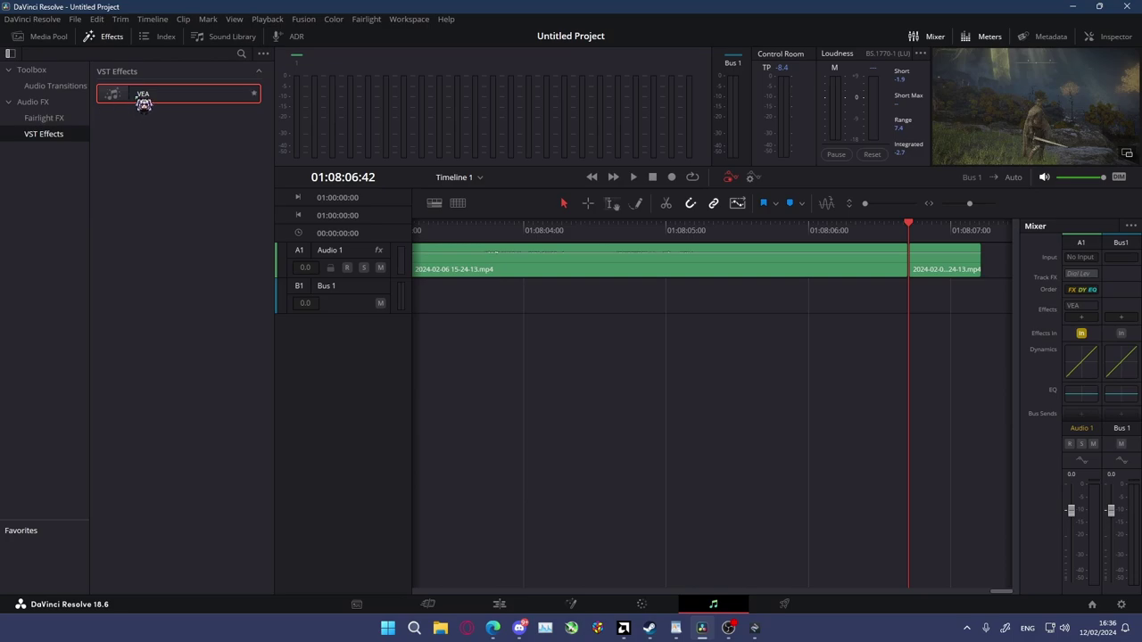
drag(143, 103, 365, 259)
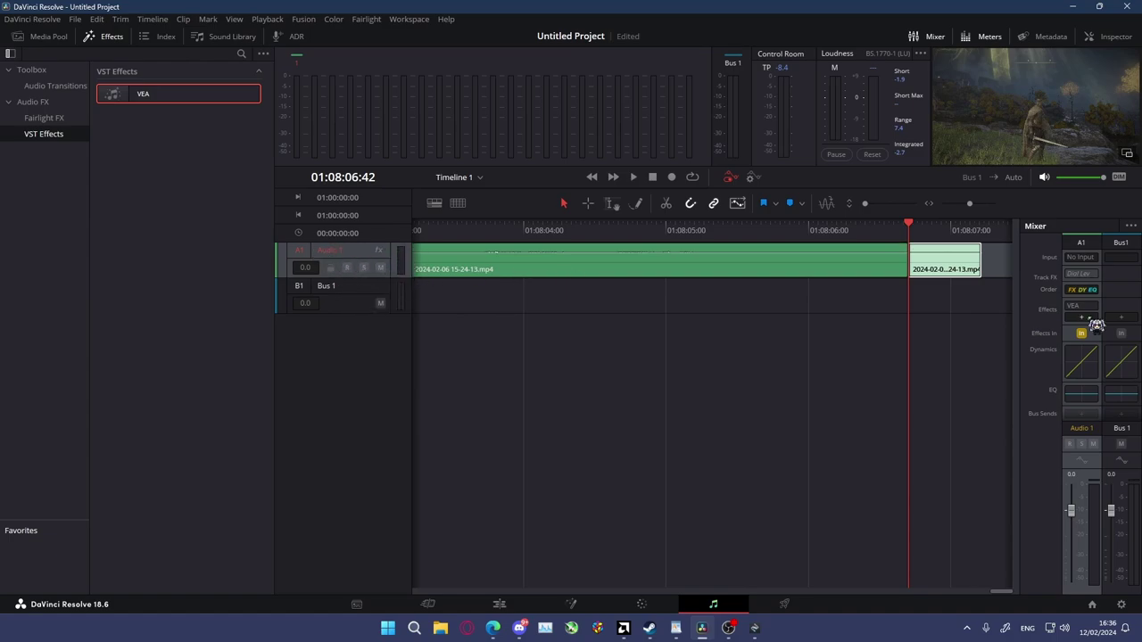
Step: Undo the clip-level VEA effect and select the Audio 1 track, keeping its name
key(ctrl+z)
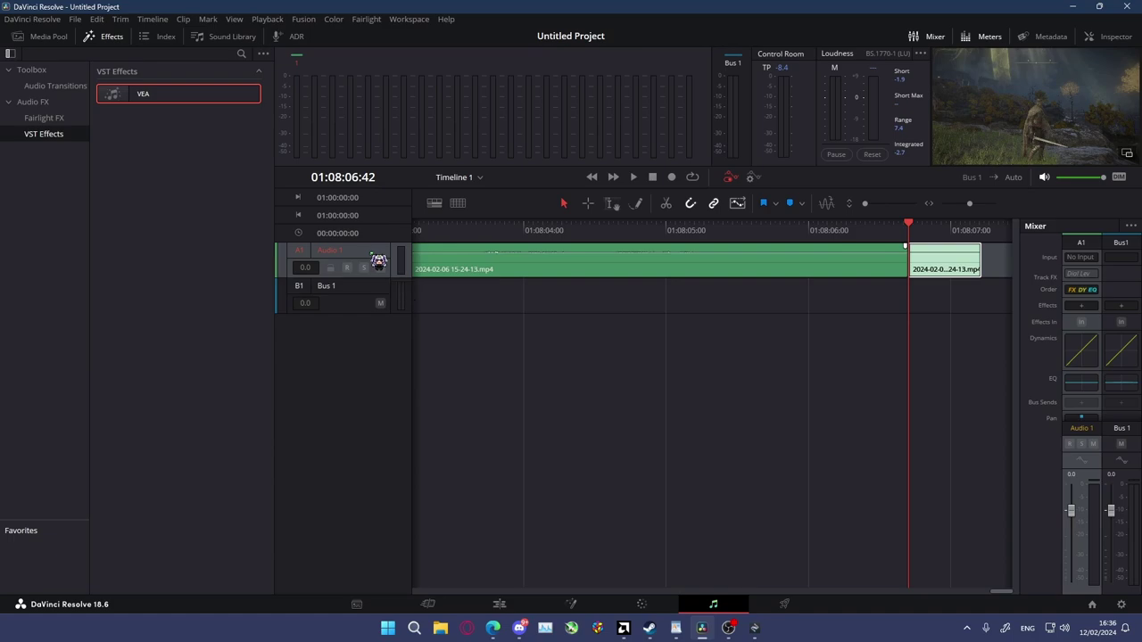
double_click(376, 257)
click(369, 265)
click(366, 261)
Step: Insert VEA from Restoration > VST into Audio 1's mixer effects slot
click(1081, 306)
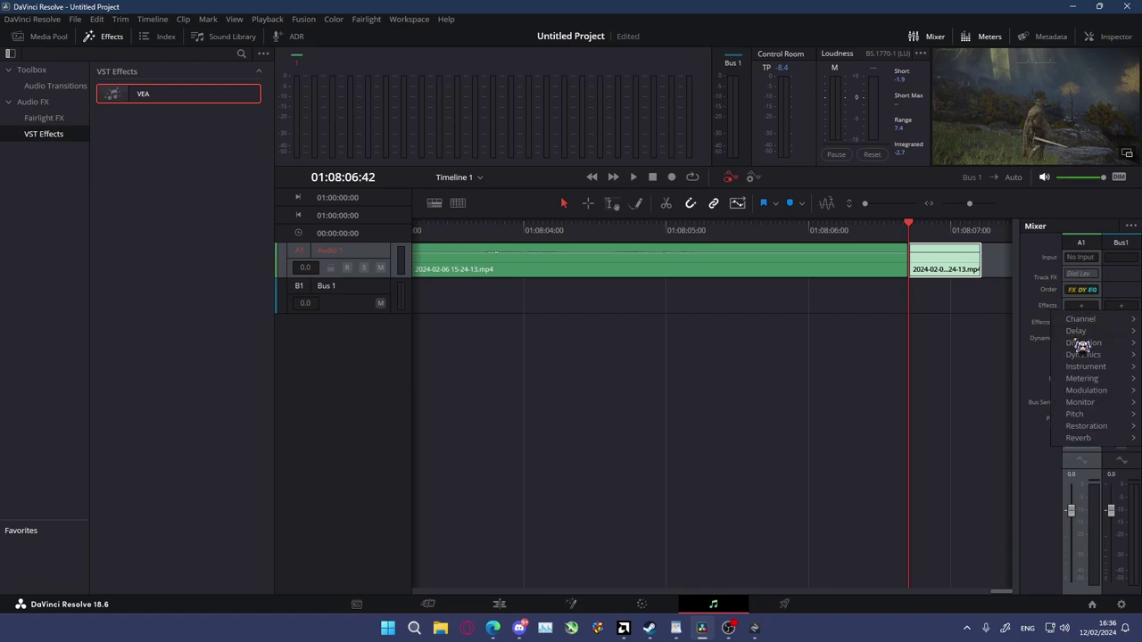
mouse_move(1087, 427)
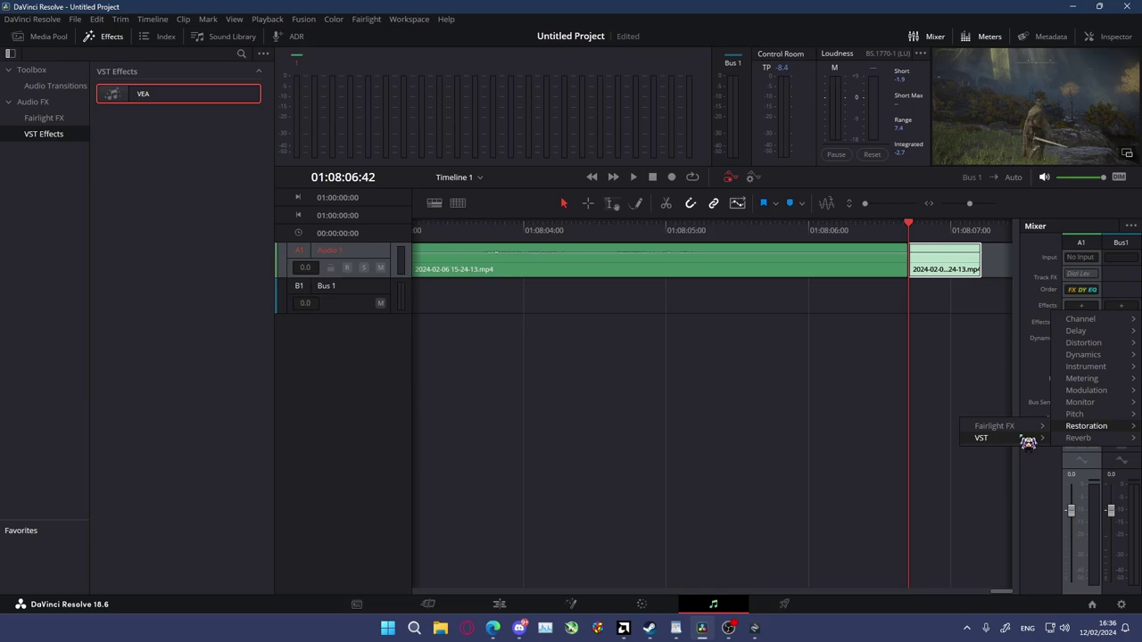
mouse_move(1025, 438)
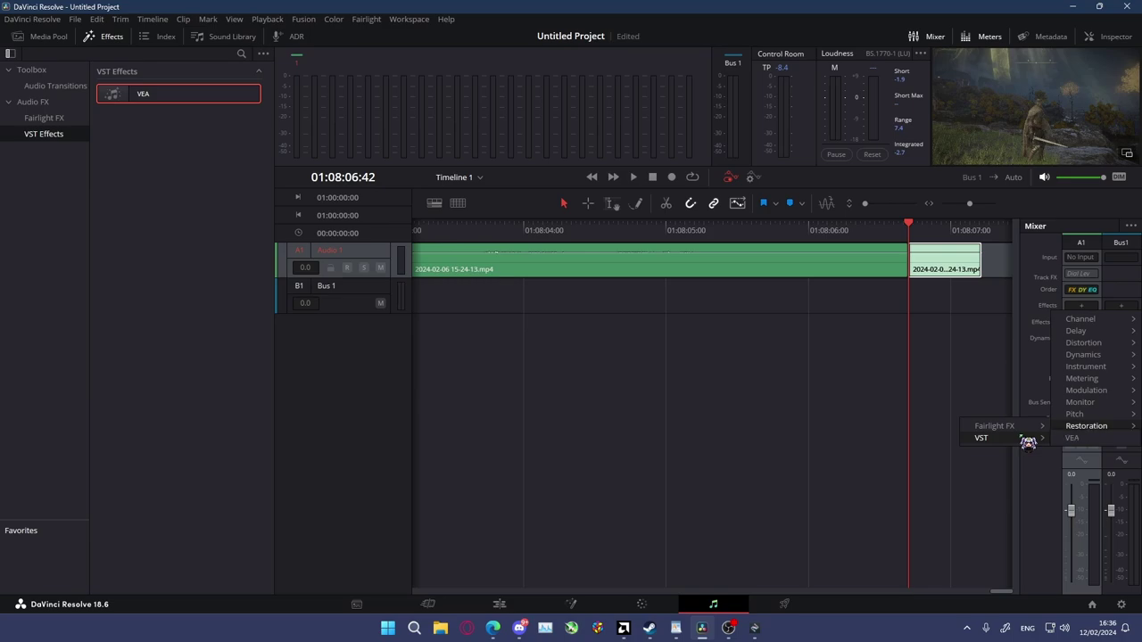
click(1071, 438)
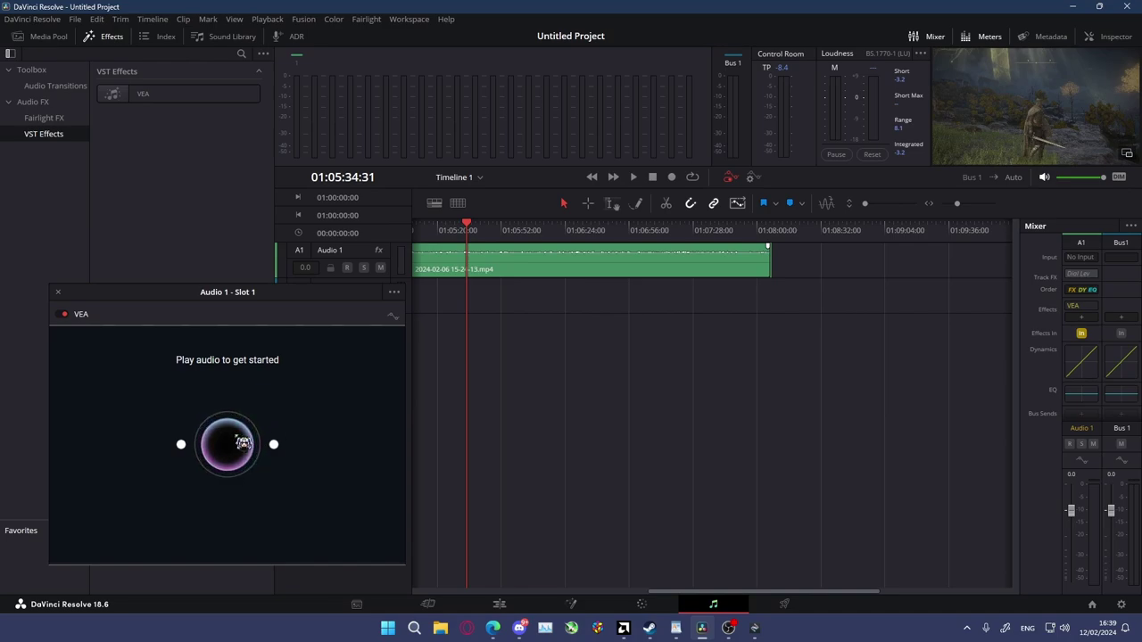
Step: Play the timeline about ten seconds so VEA analyses the voice, then stop
key(space)
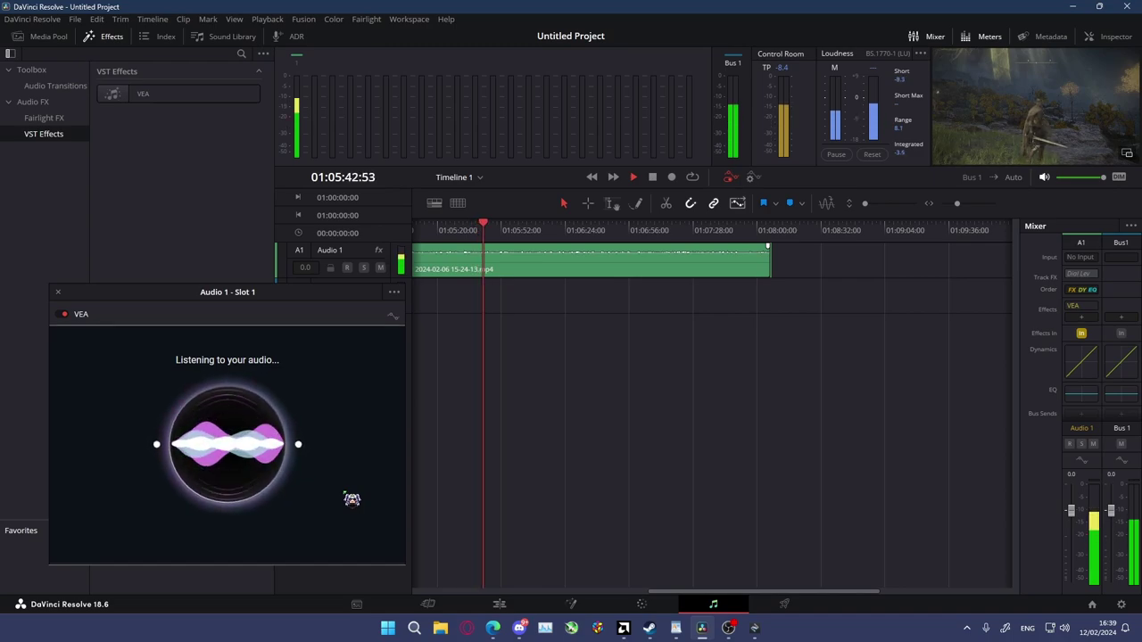
key(space)
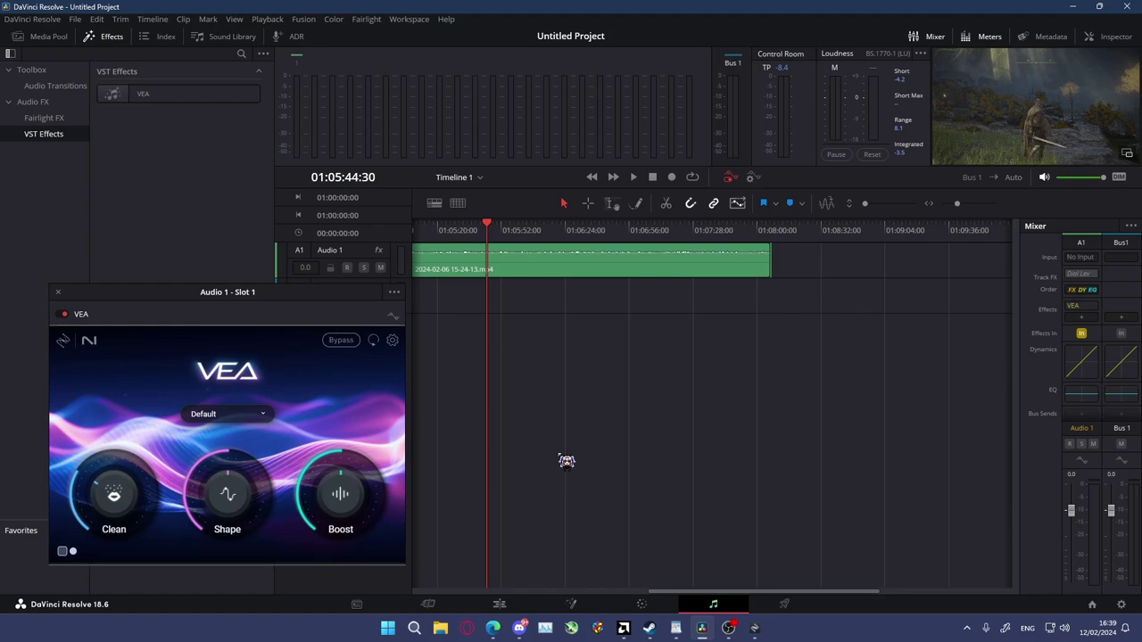
Step: Set up Audio 2 with the short clip and VEA on Slot 1 at Default settings
mouse_move(112, 497)
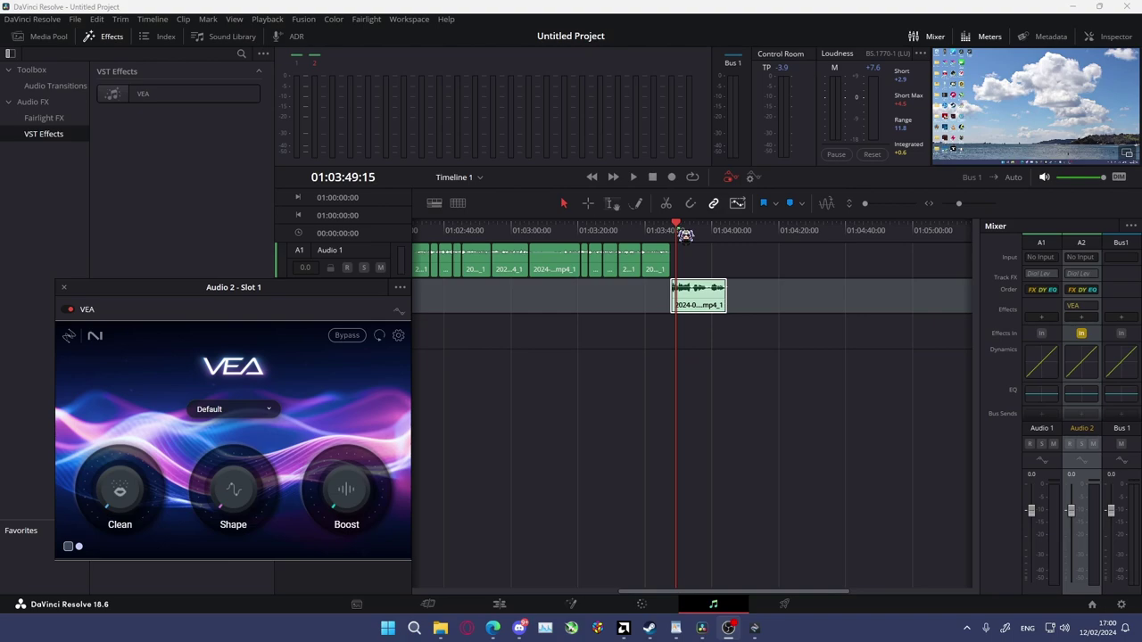
Step: Move the playhead to 01:04:03:30, raise VEA Clean on Audio 2 to about 15%, and play
drag(684, 233, 723, 230)
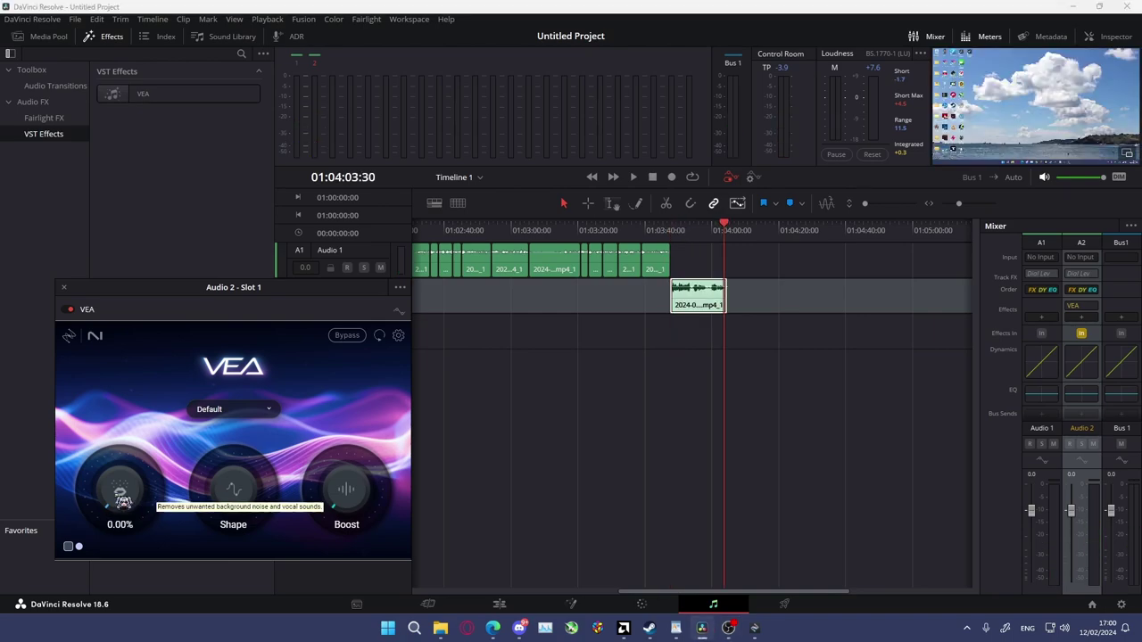
drag(126, 498, 148, 441)
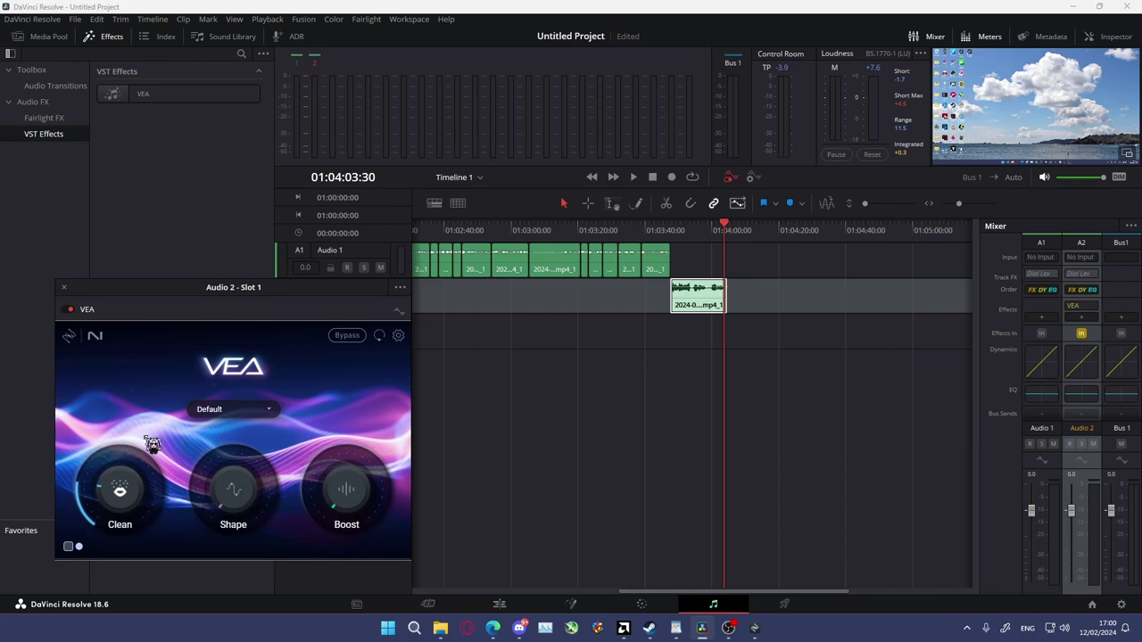
key(space)
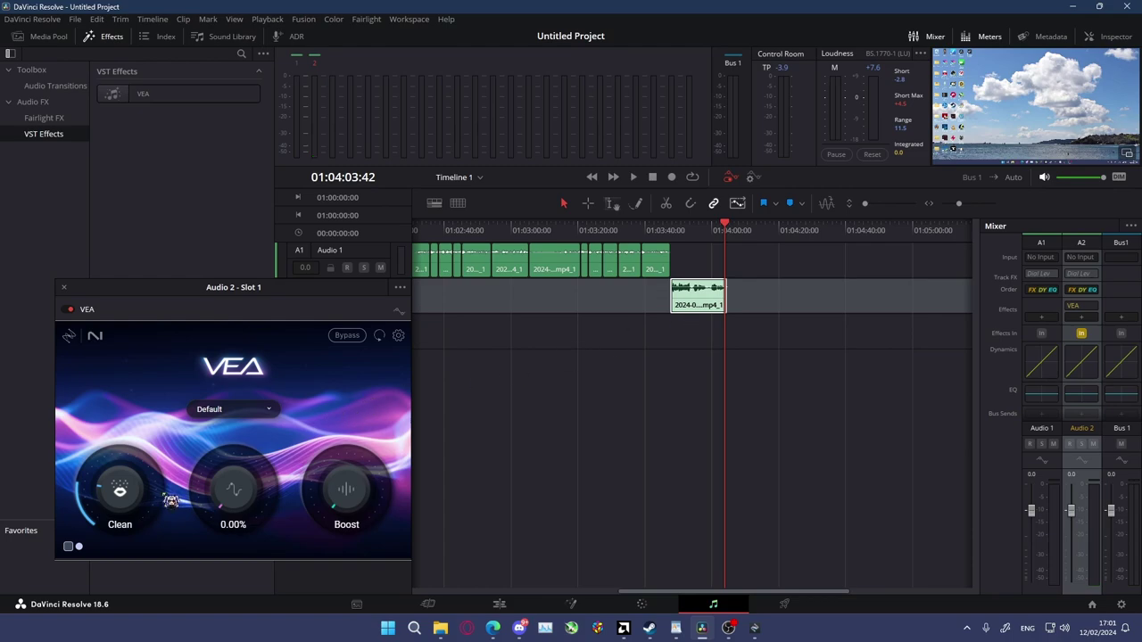
mouse_move(128, 503)
Step: Turn VEA Clean up to 100% and play the A2 clip from its start
drag(122, 493, 123, 472)
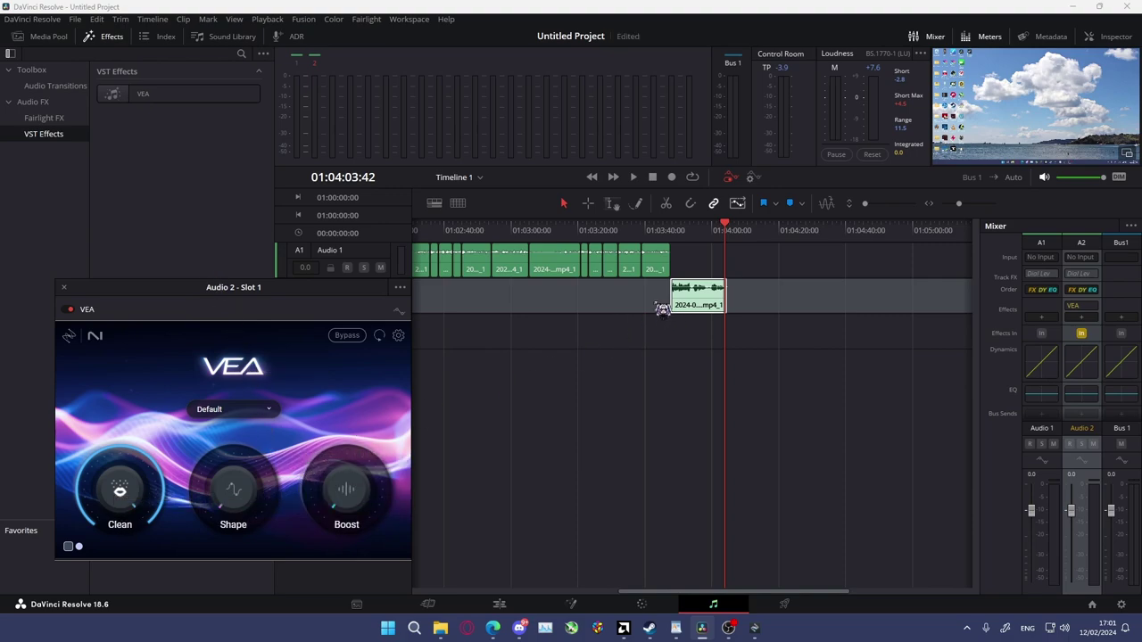
click(667, 249)
key(space)
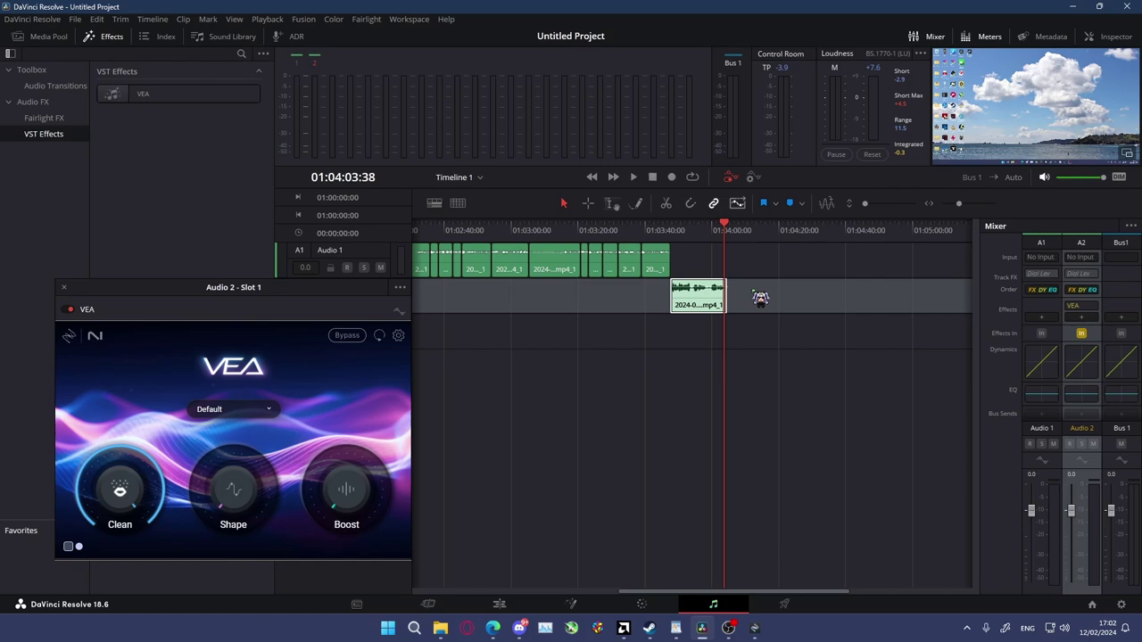
Step: Bring Clean back down to 44.2% and replay the A2 clip from its start
drag(124, 503, 120, 535)
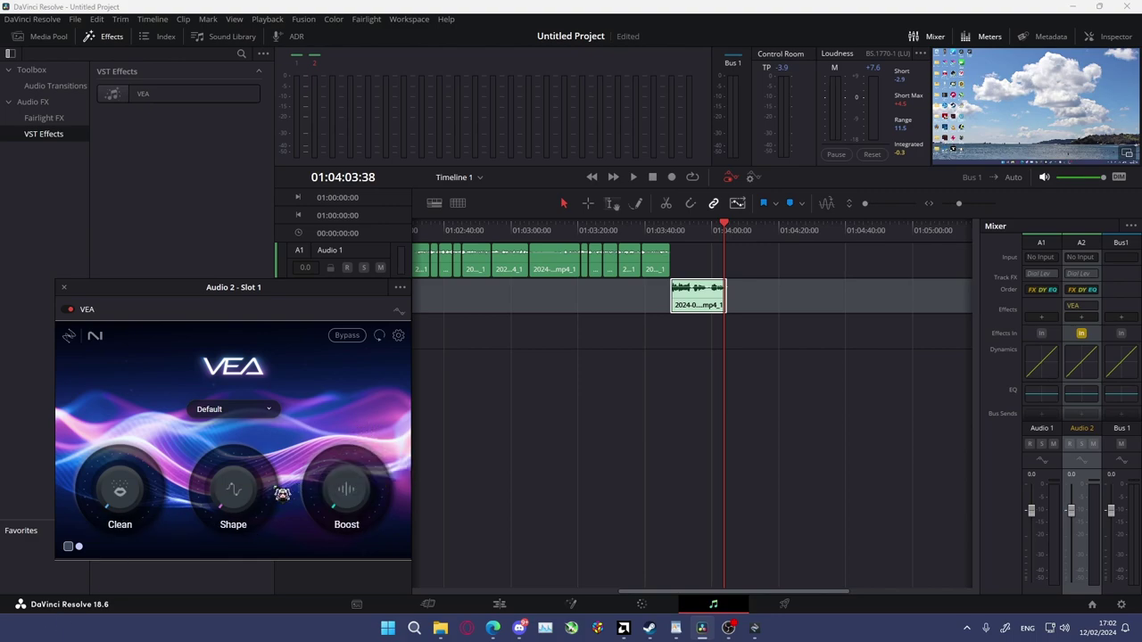
click(672, 234)
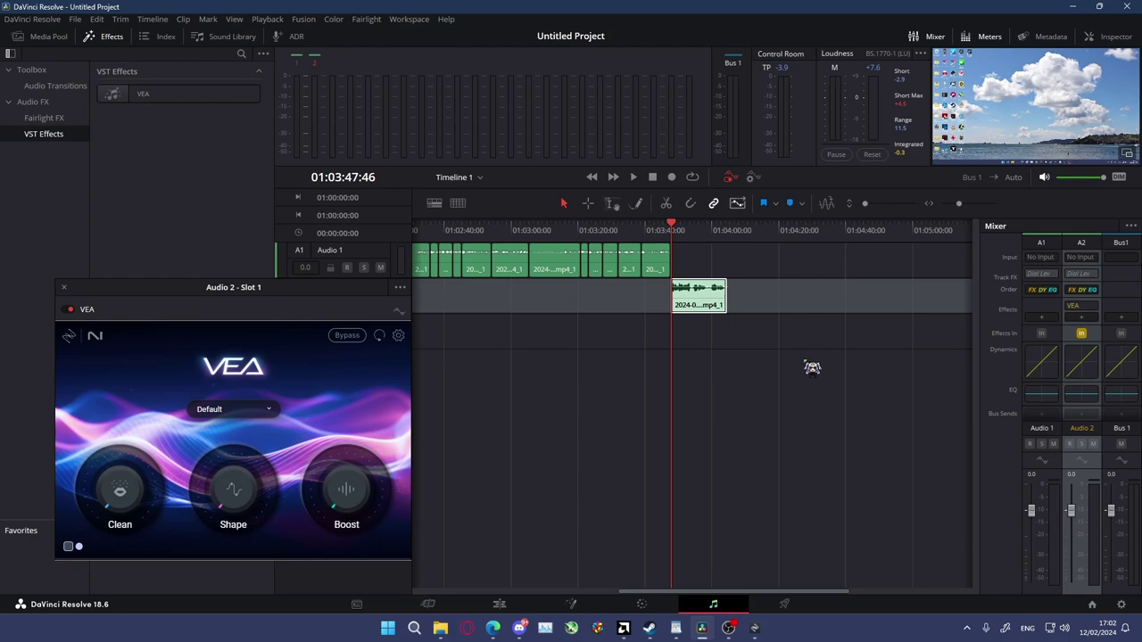
mouse_move(356, 477)
mouse_move(272, 479)
key(space)
Step: Sweep VEA Shape up to about 75% and back to about 50% during playback, then stop
drag(244, 495, 525, 402)
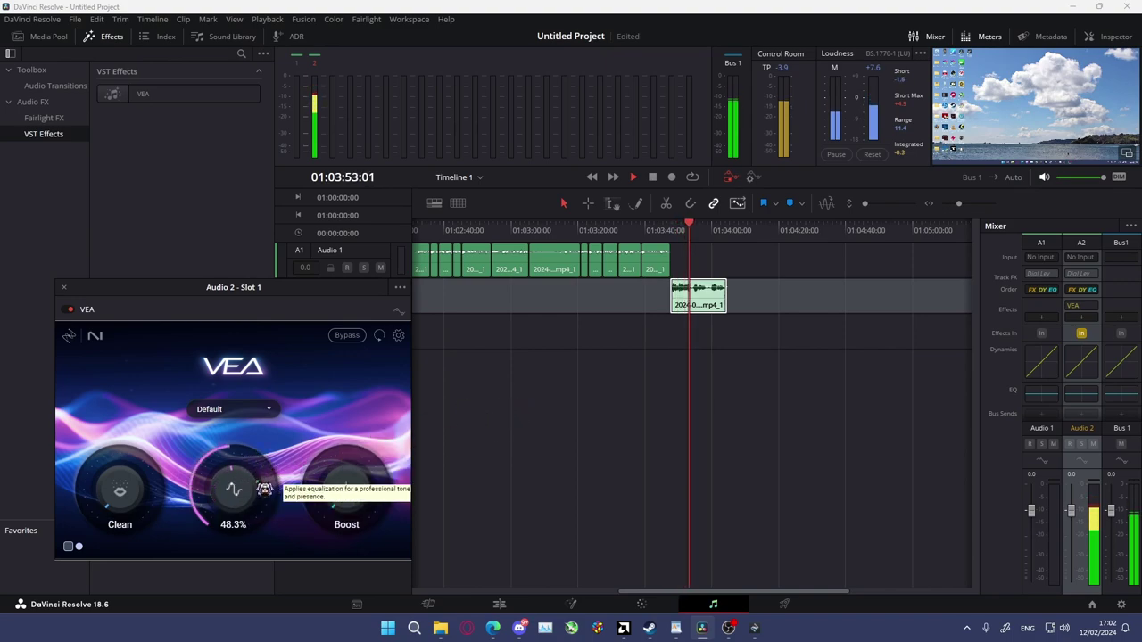
drag(257, 483, 478, 425)
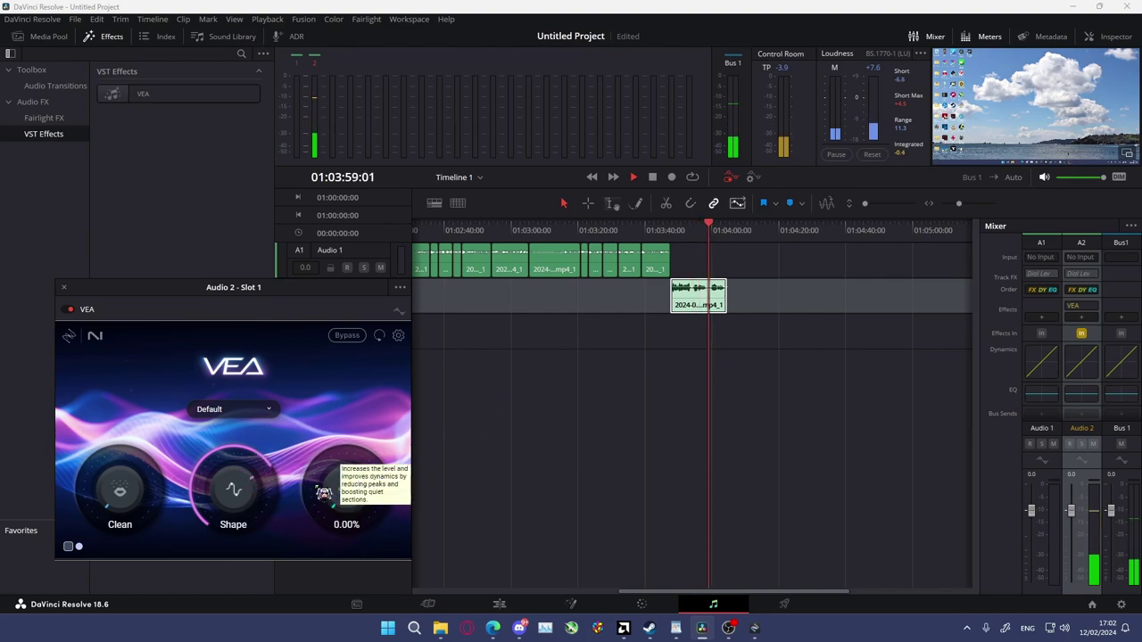
drag(256, 500, 215, 575)
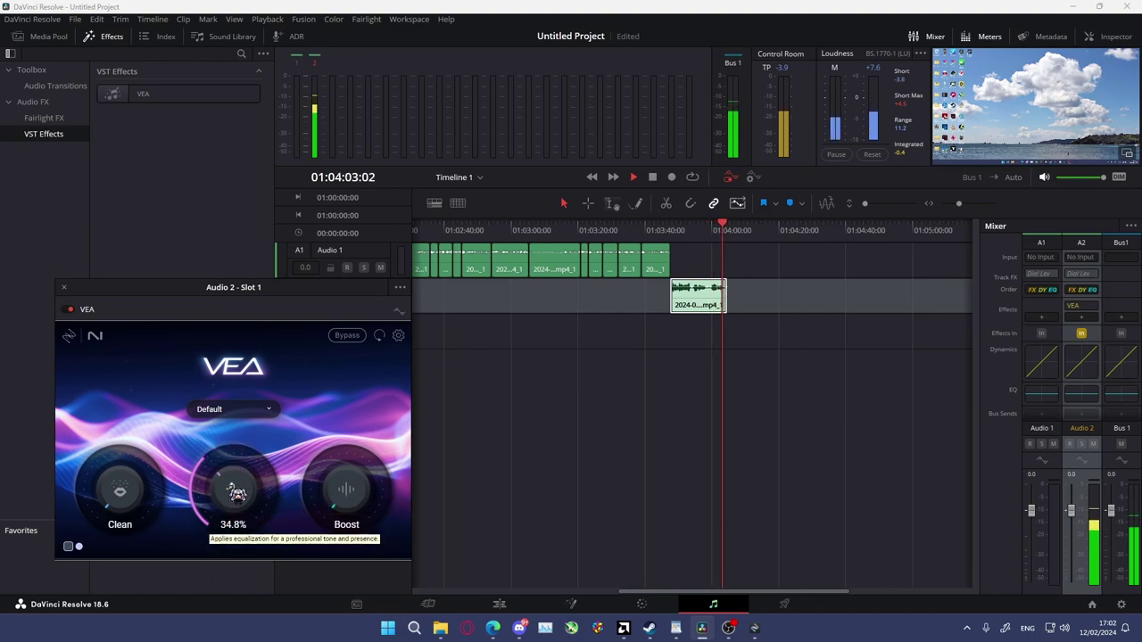
key(space)
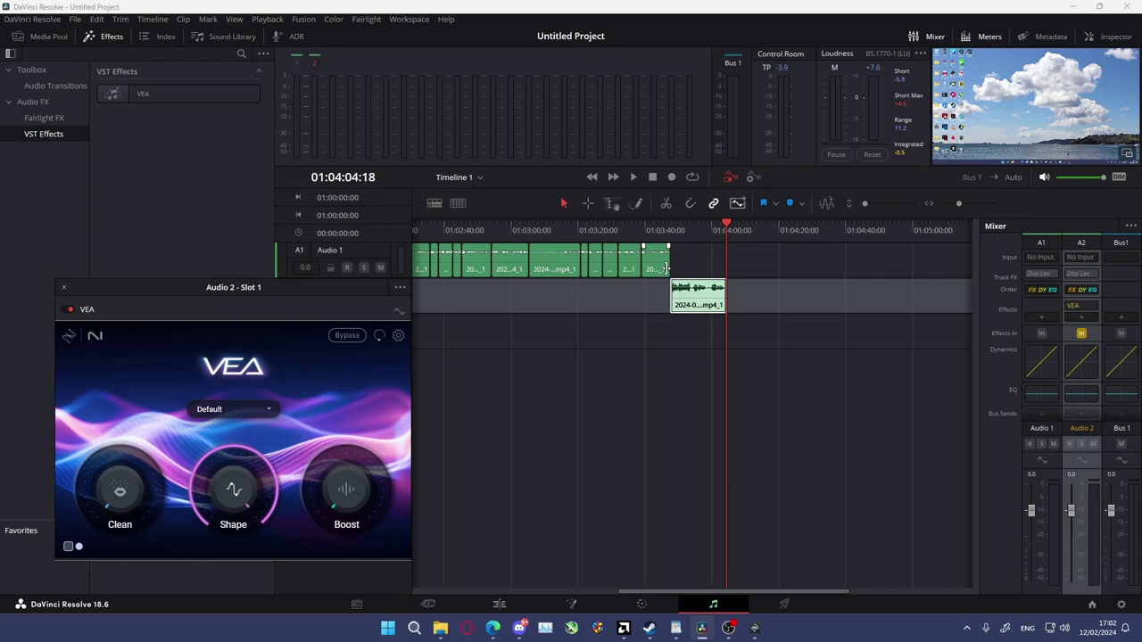
Step: Set Shape to 0%, audition the clip from 01:03:59:20, and save the project
click(712, 230)
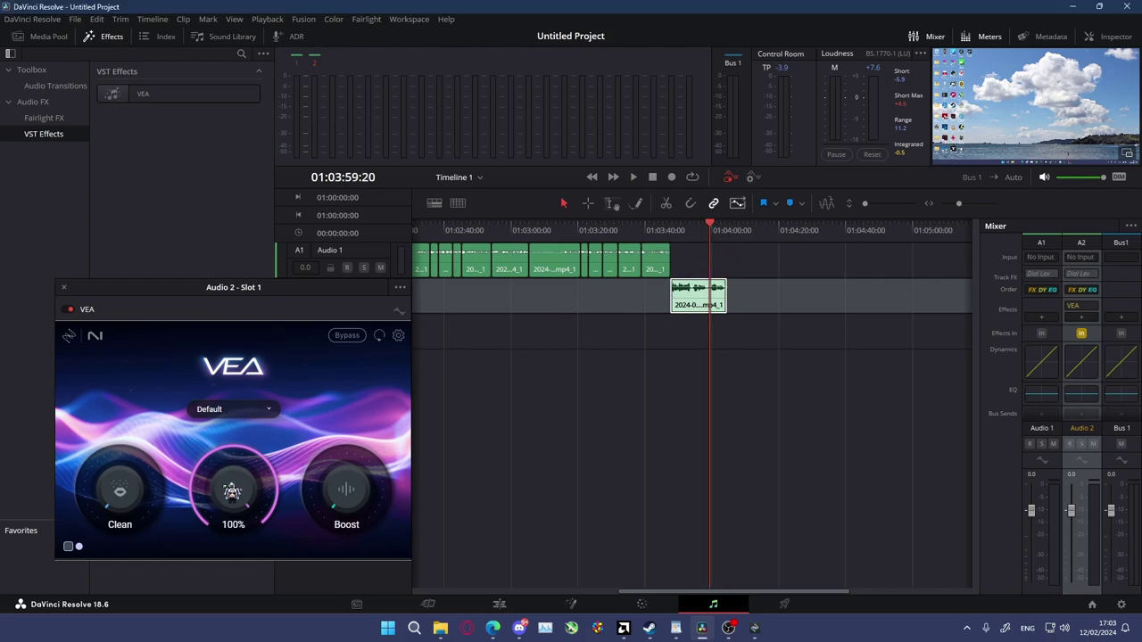
drag(231, 492, 9, 615)
drag(223, 486, 210, 544)
key(space)
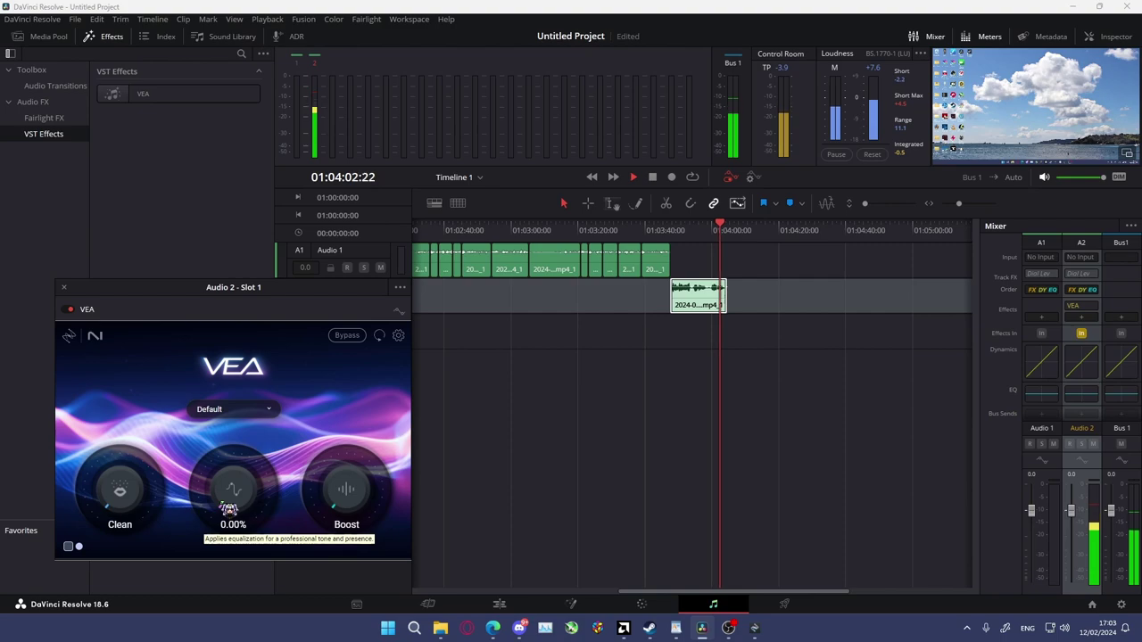
key(space)
key(space)
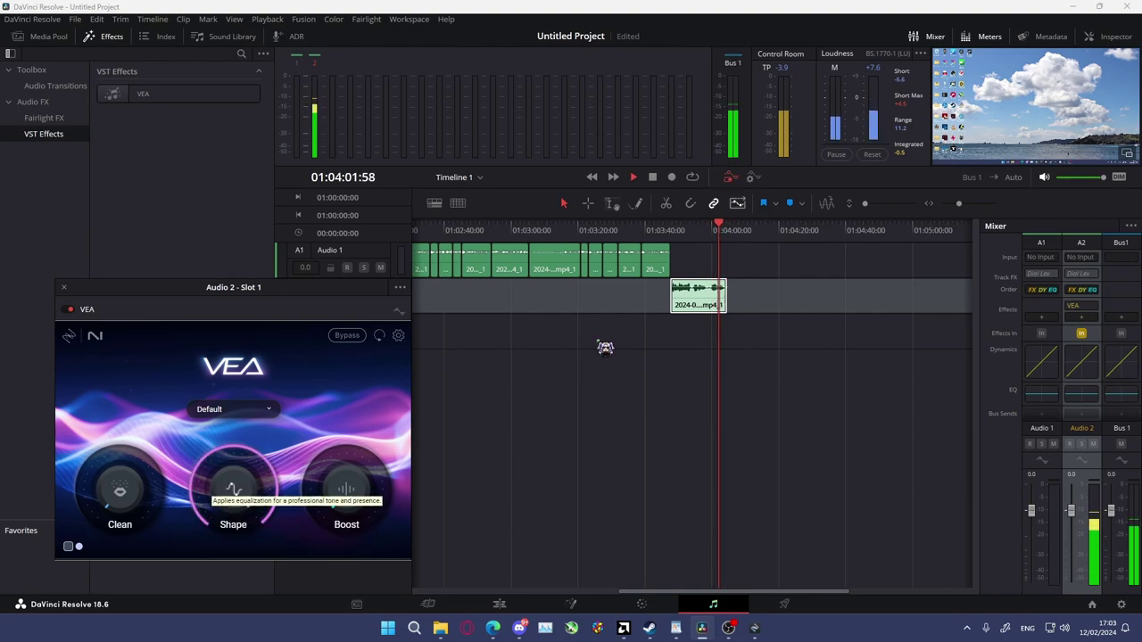
key(space)
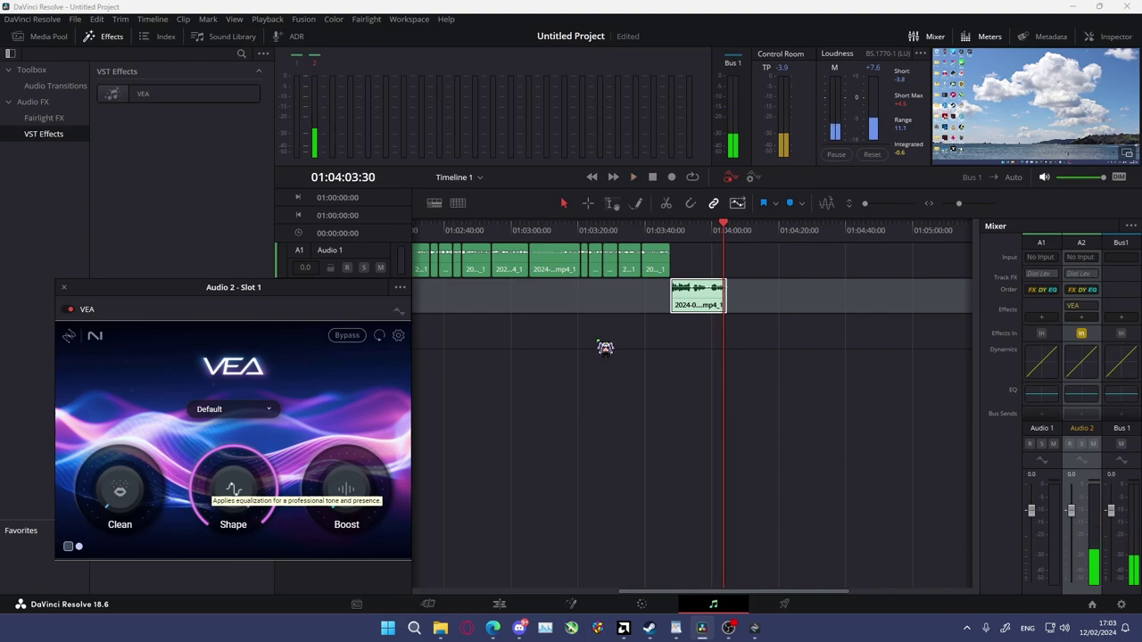
key(ctrl+s)
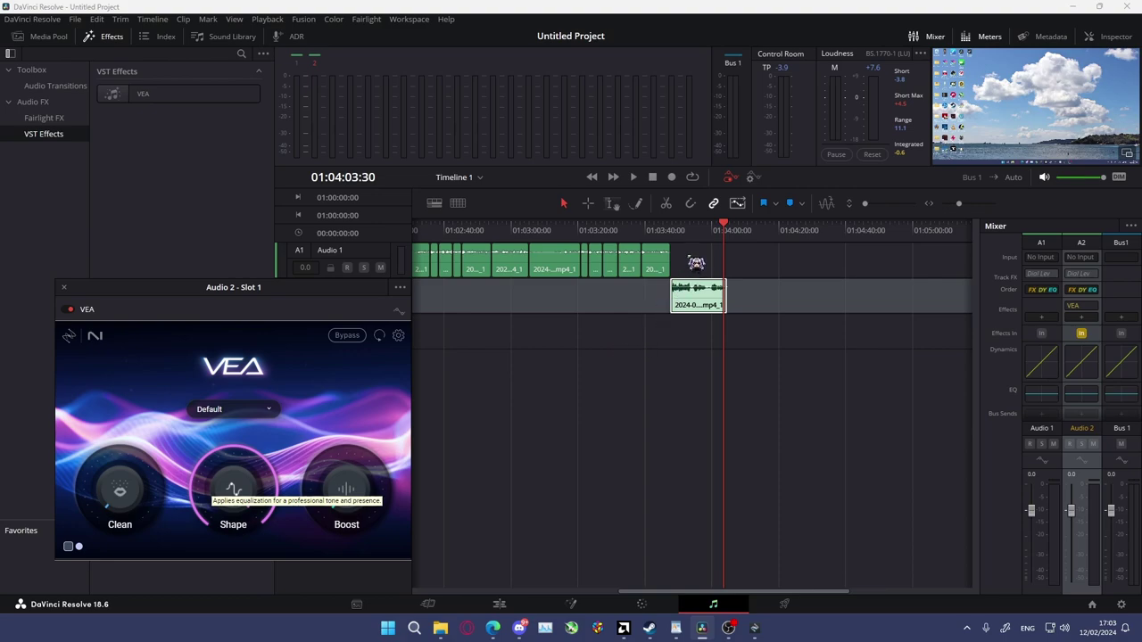
Step: Turn Shape up to 100% and replay the clip from about 01:03:53 to compare
click(691, 231)
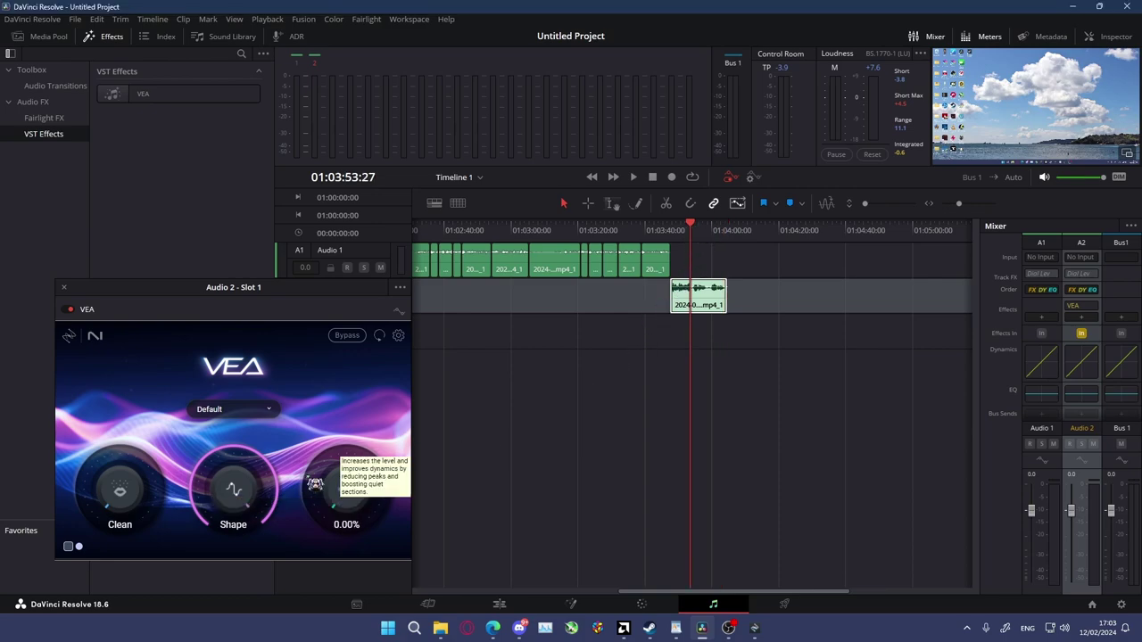
mouse_move(256, 495)
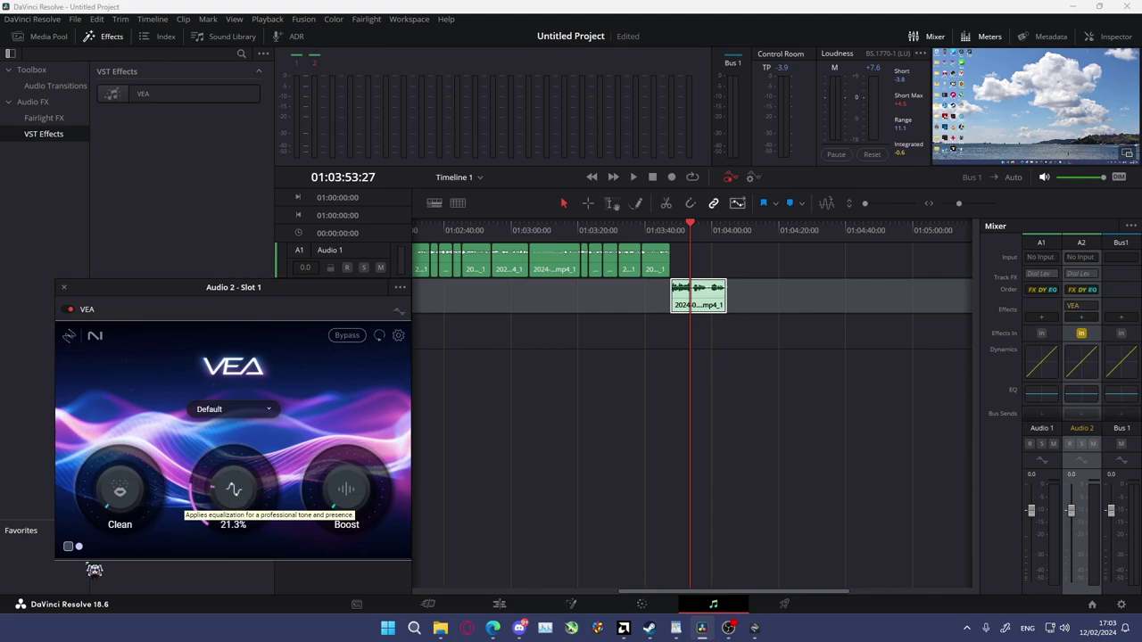
key(space)
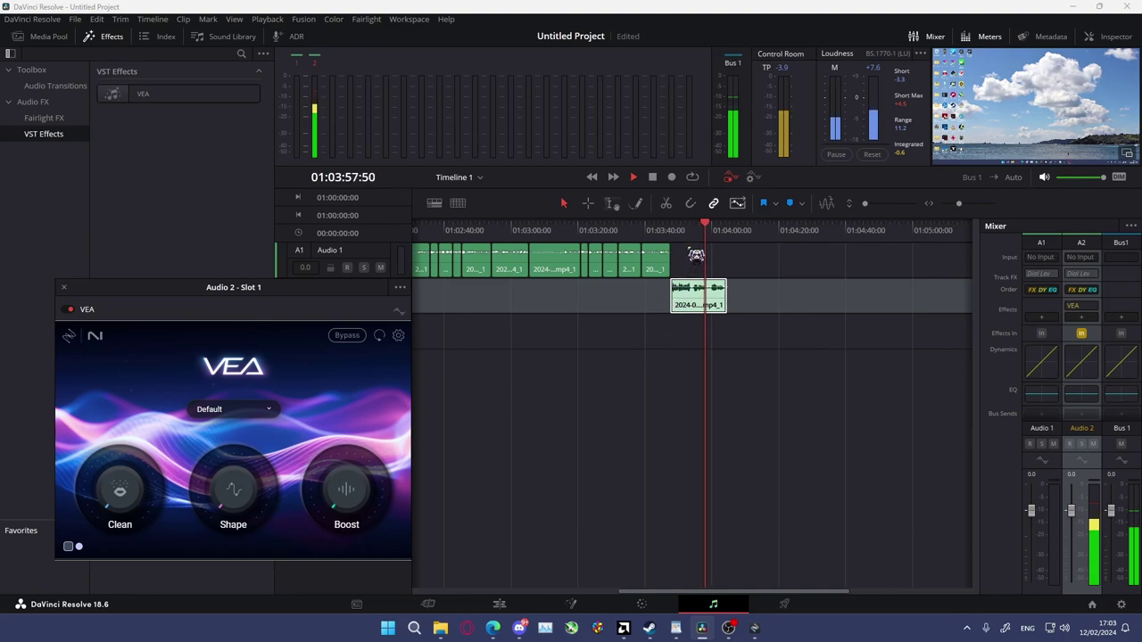
drag(706, 228, 691, 234)
drag(233, 491, 408, 187)
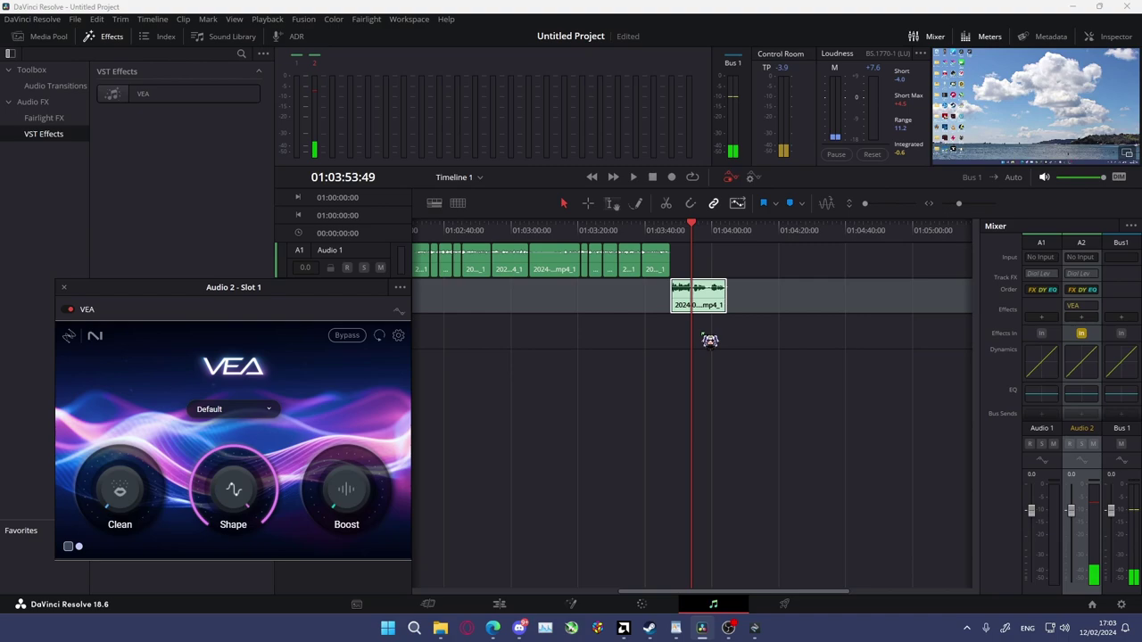
key(space)
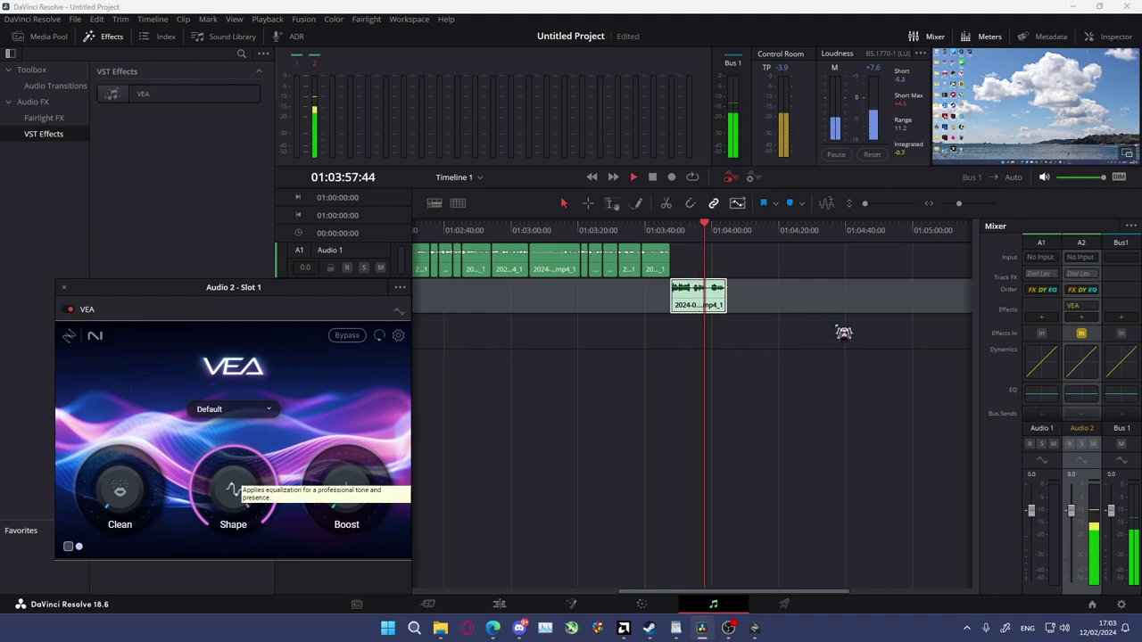
key(space)
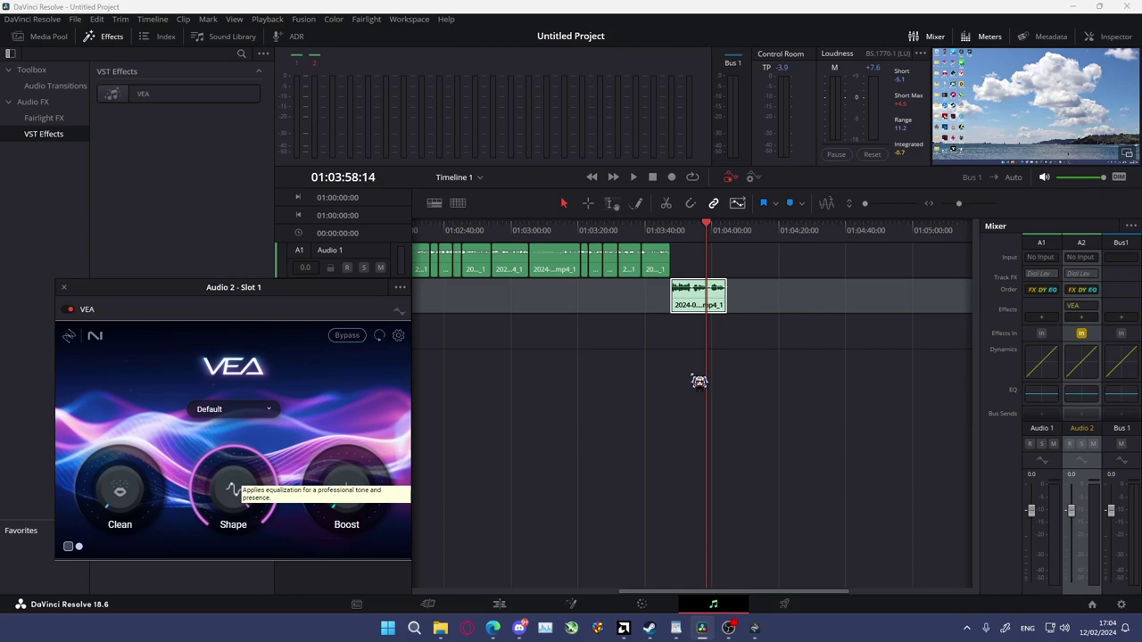
Step: Replay the Audio 2 clip twice from its start, stopping at 01:03:53:30, and save the project
click(671, 230)
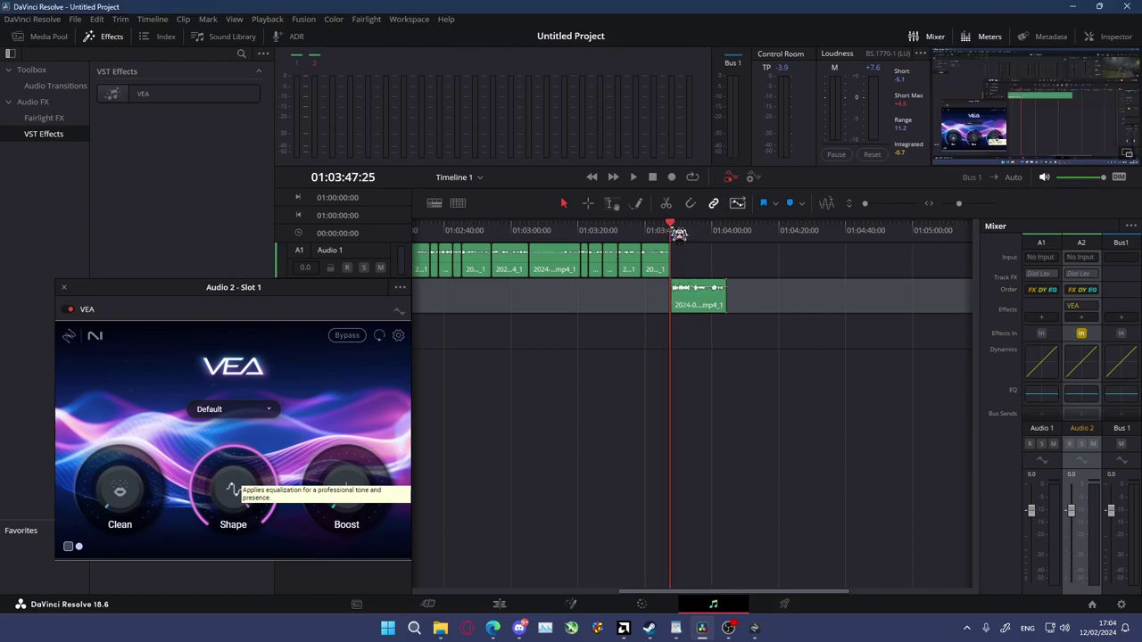
key(space)
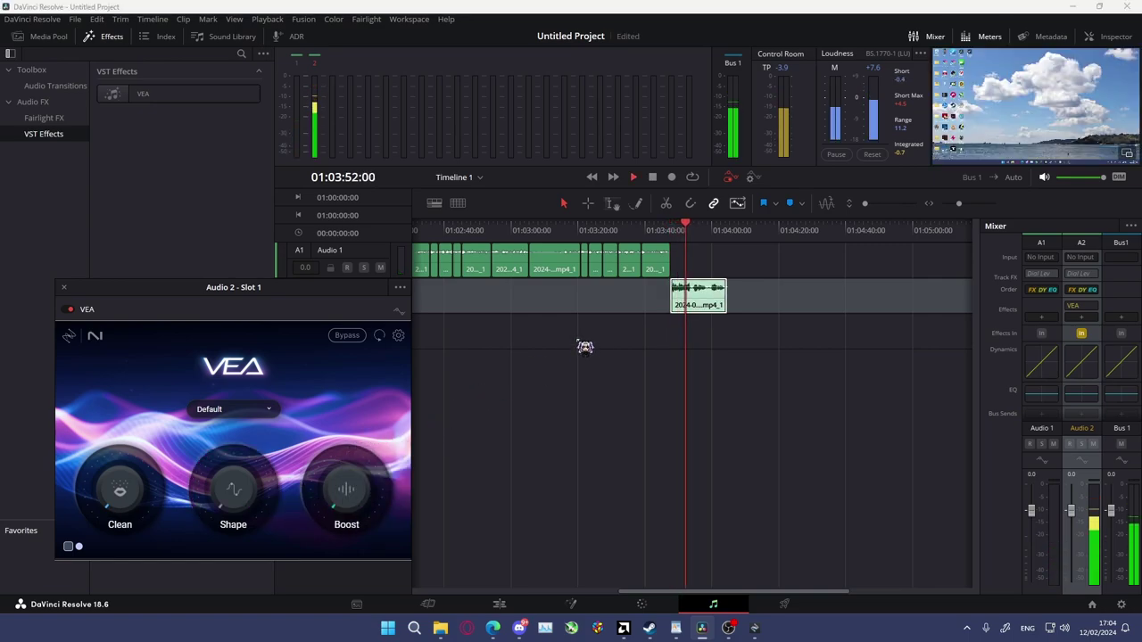
key(space)
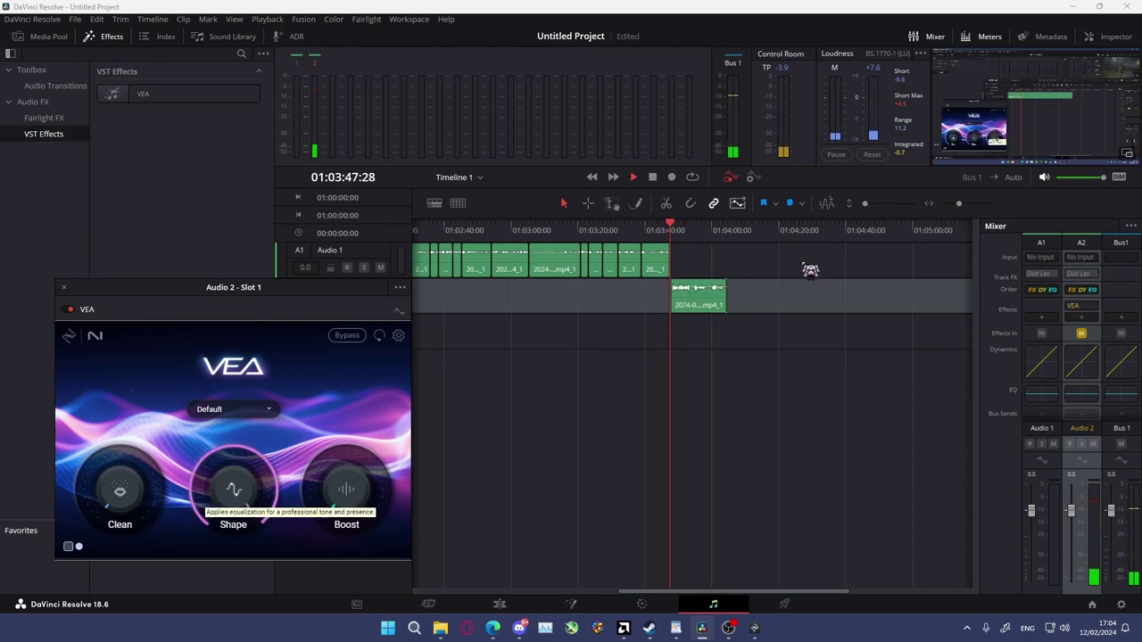
key(space)
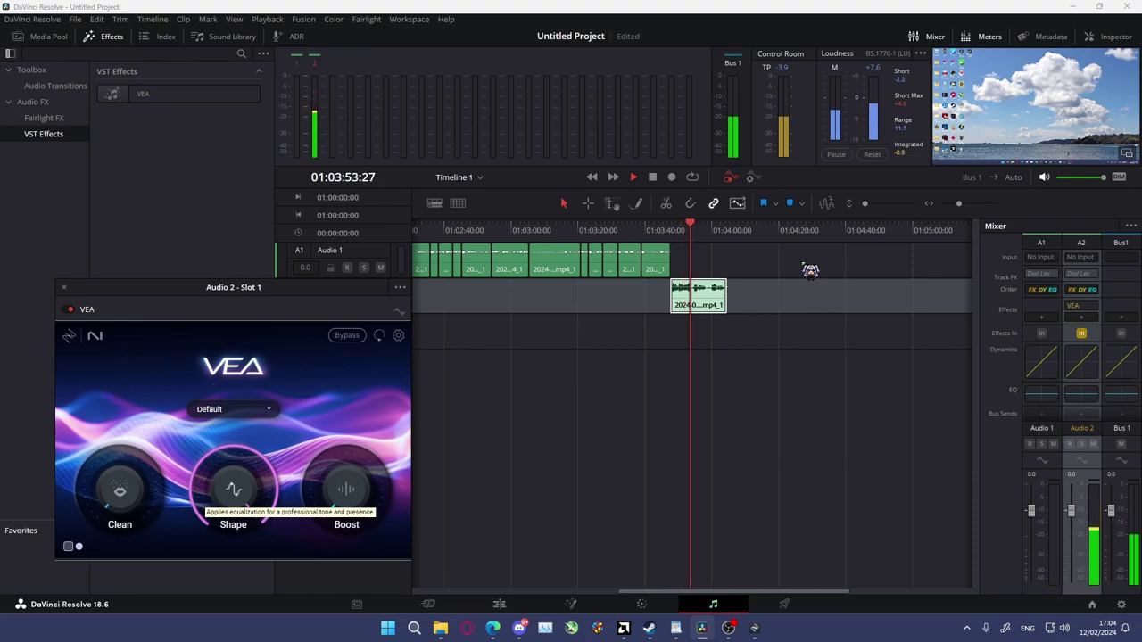
key(space)
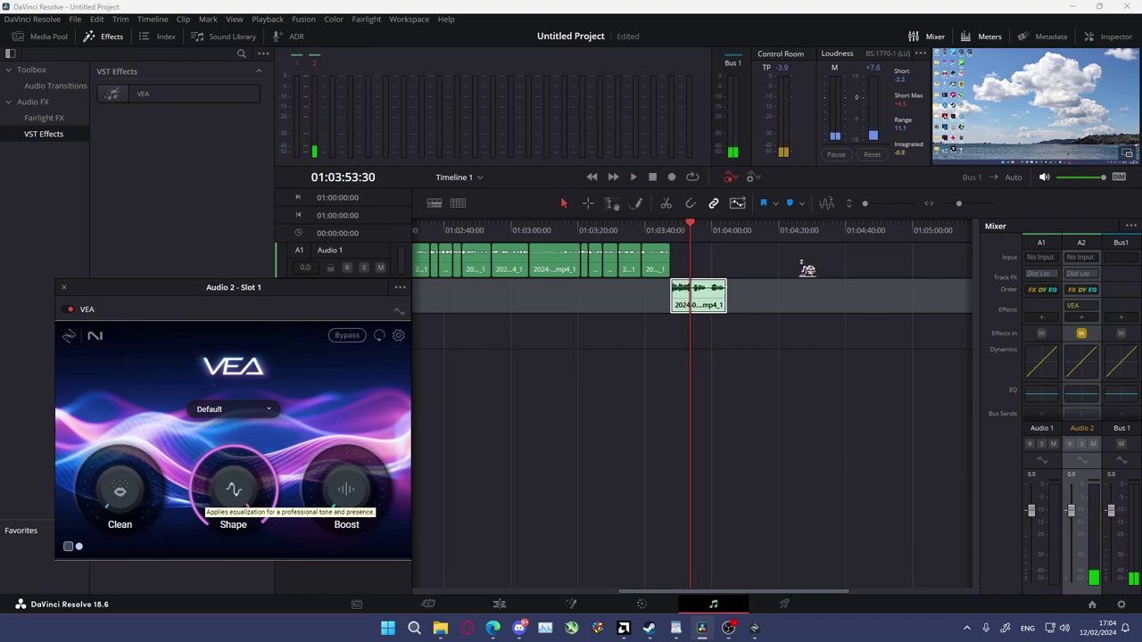
key(ctrl+s)
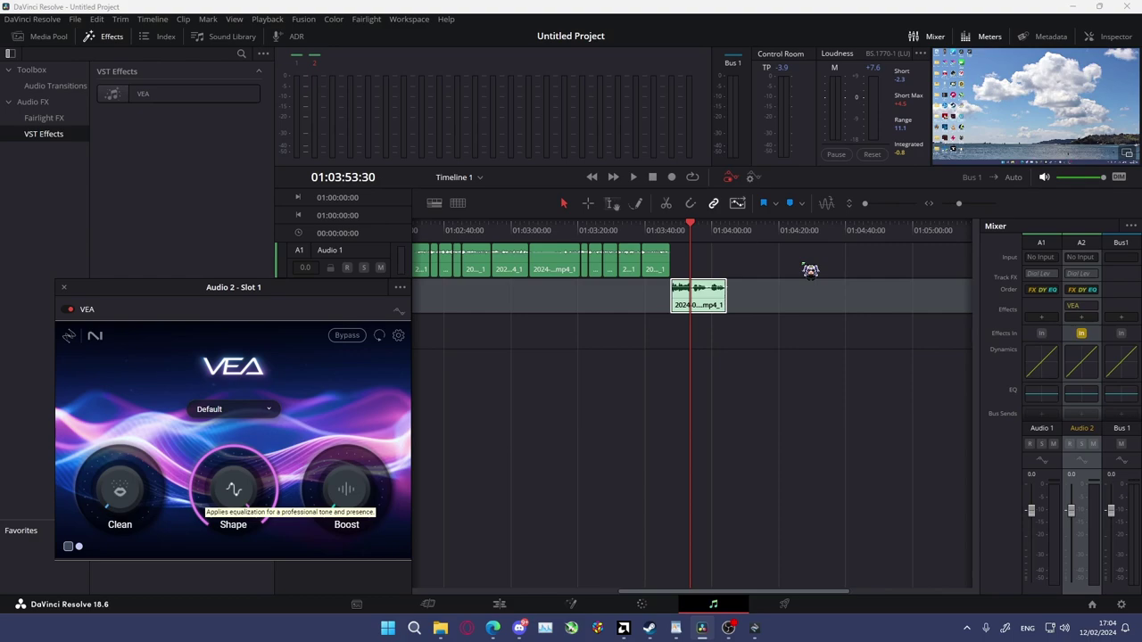
Step: Turn VEA Shape down to 0% and play the A2 clip from its start
drag(233, 489, 233, 544)
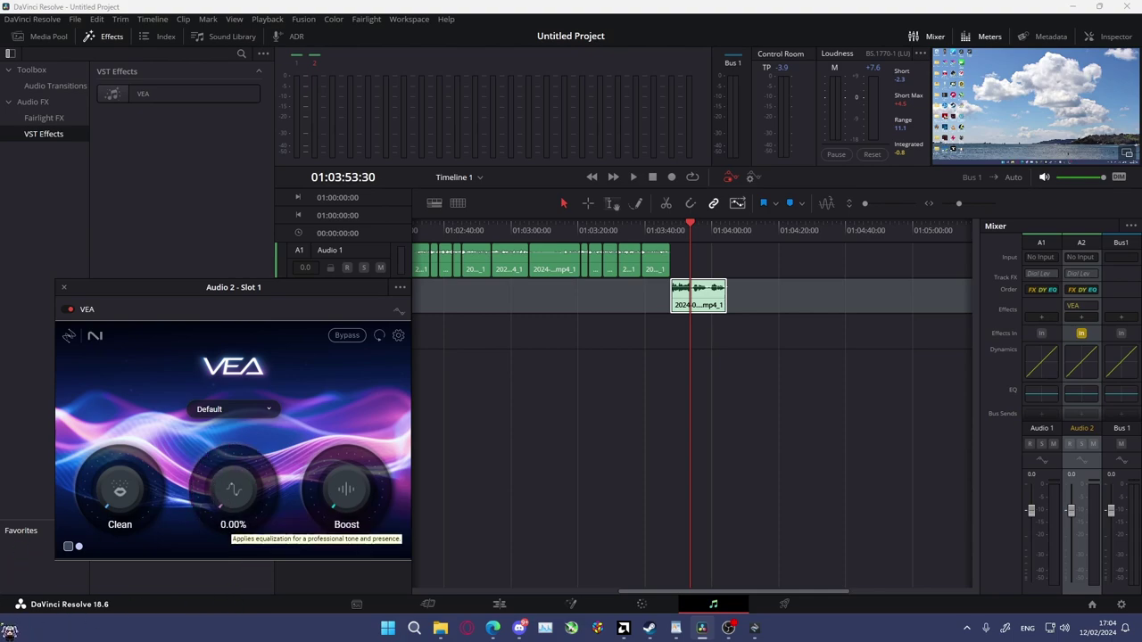
click(670, 234)
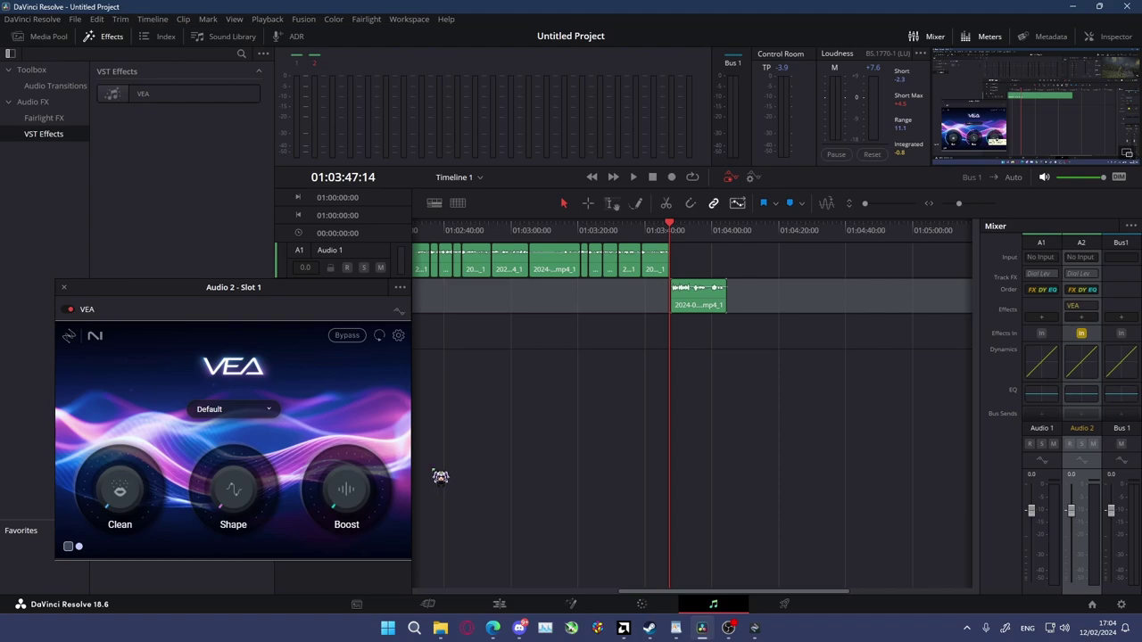
click(710, 234)
key(space)
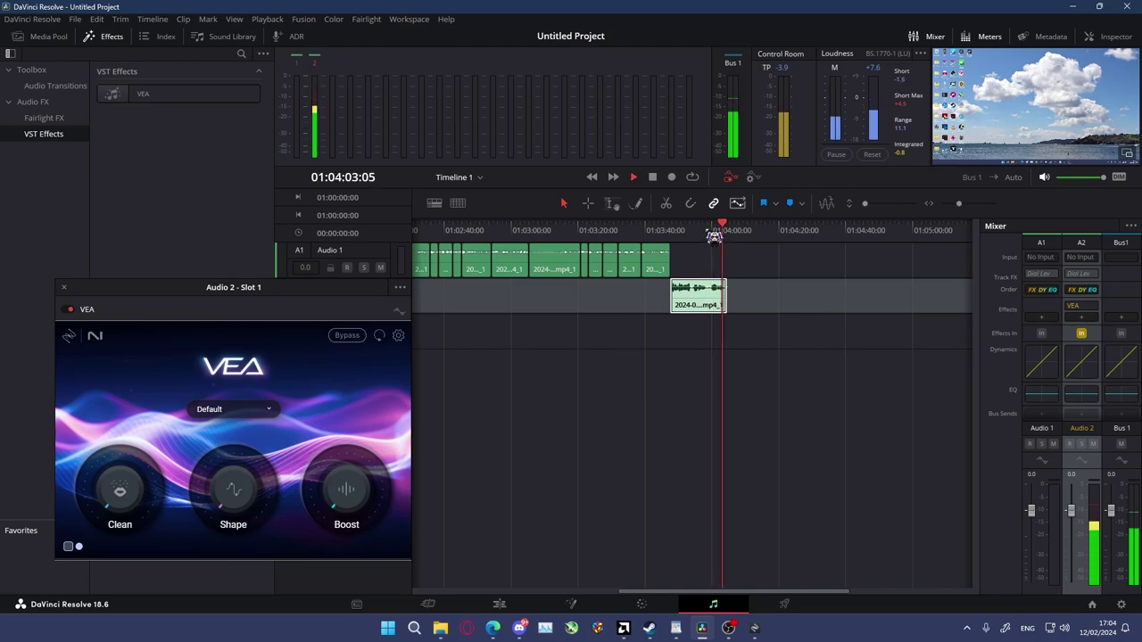
key(space)
Step: Raise VEA Boost to 100% and replay the A2 clip twice to hear the boosted voice
drag(346, 488, 625, 147)
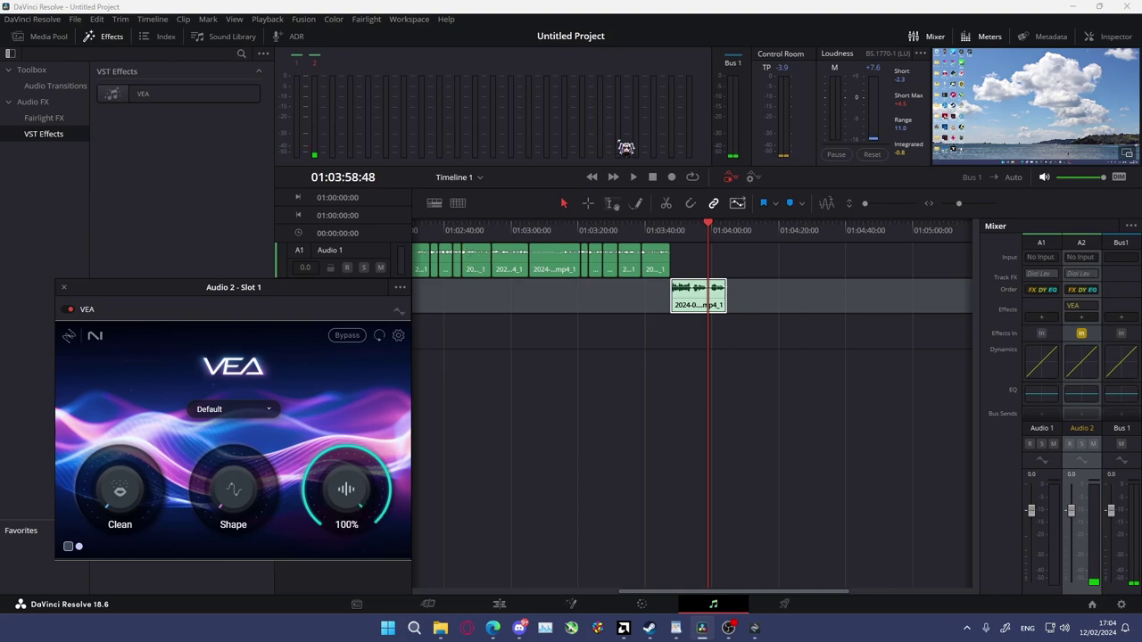
key(space)
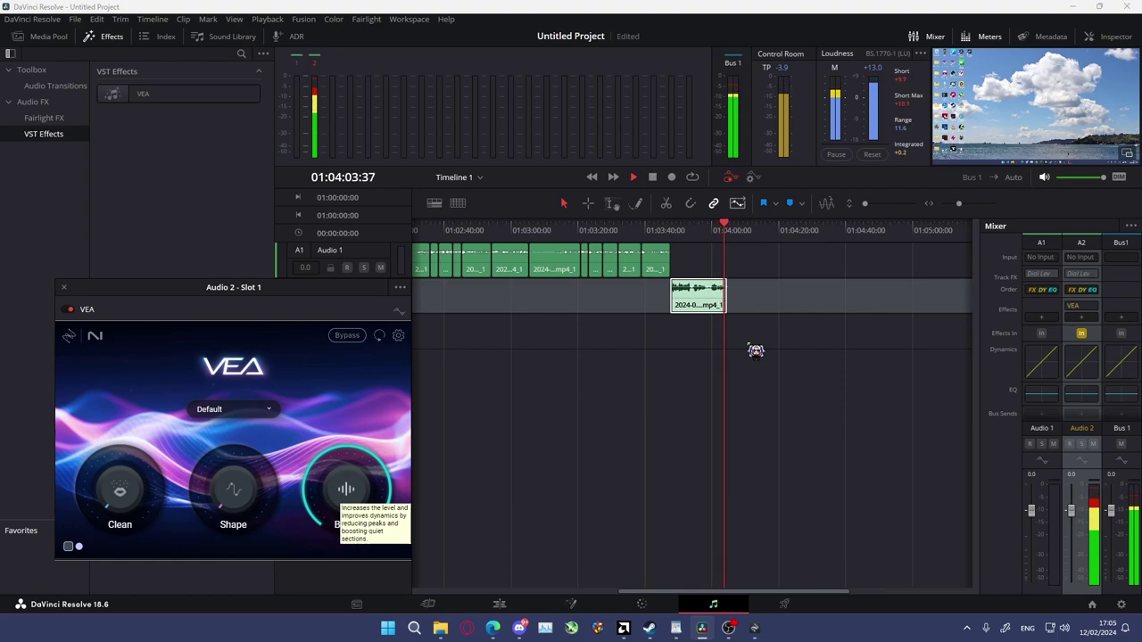
key(space)
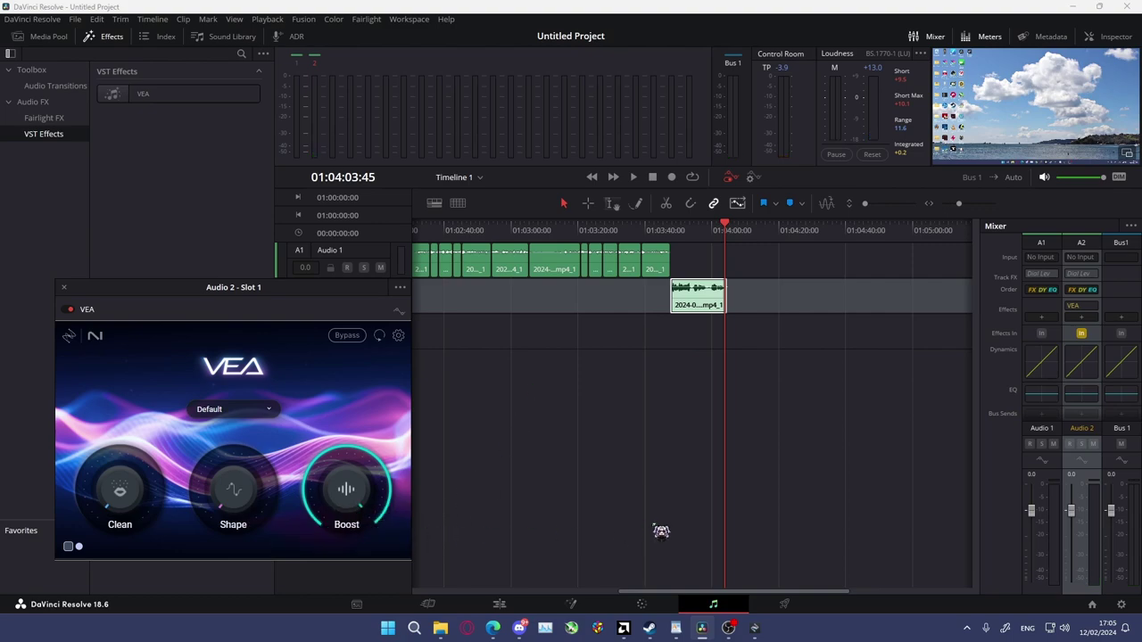
click(710, 231)
key(space)
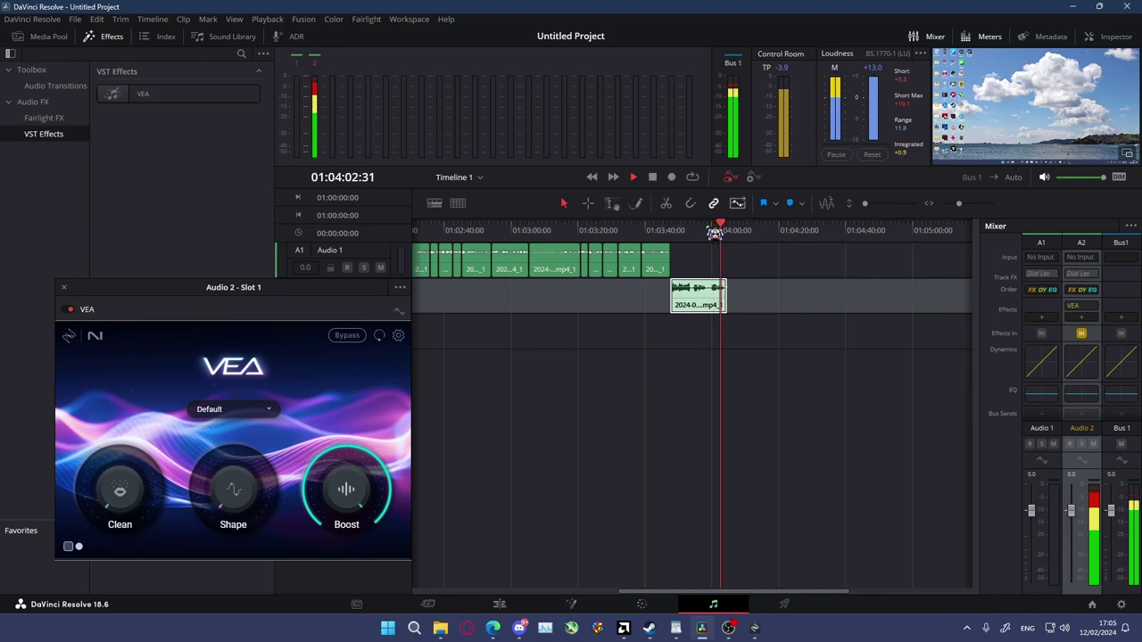
key(space)
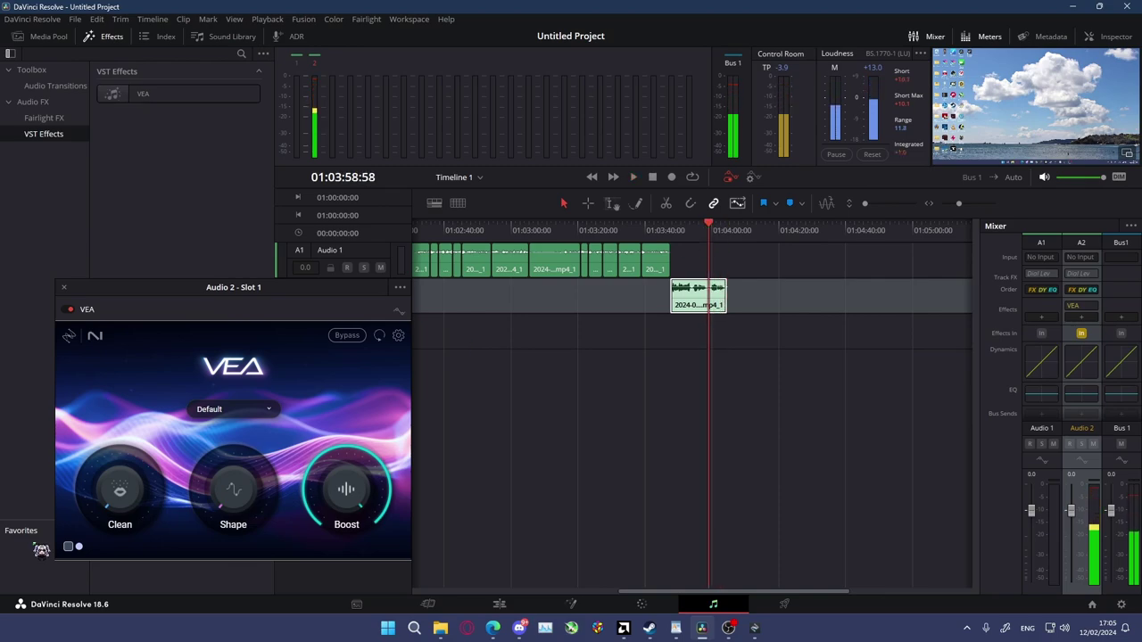
Step: Raise VEA Clean to about 35%, then about 45%, while playing the clip
mouse_move(136, 511)
drag(137, 511, 125, 428)
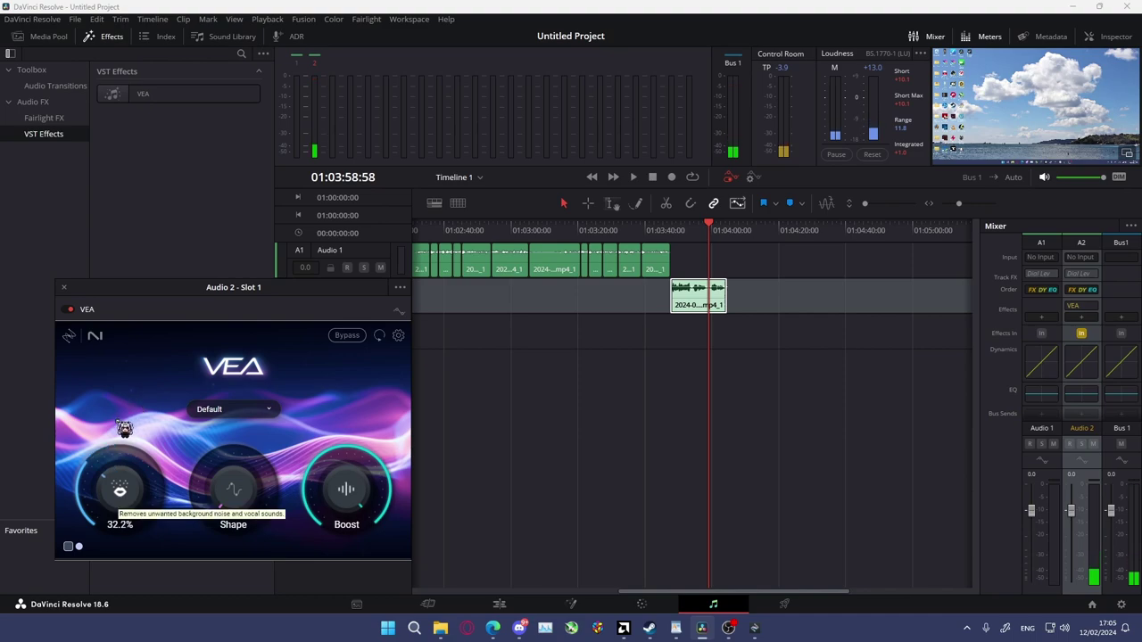
key(space)
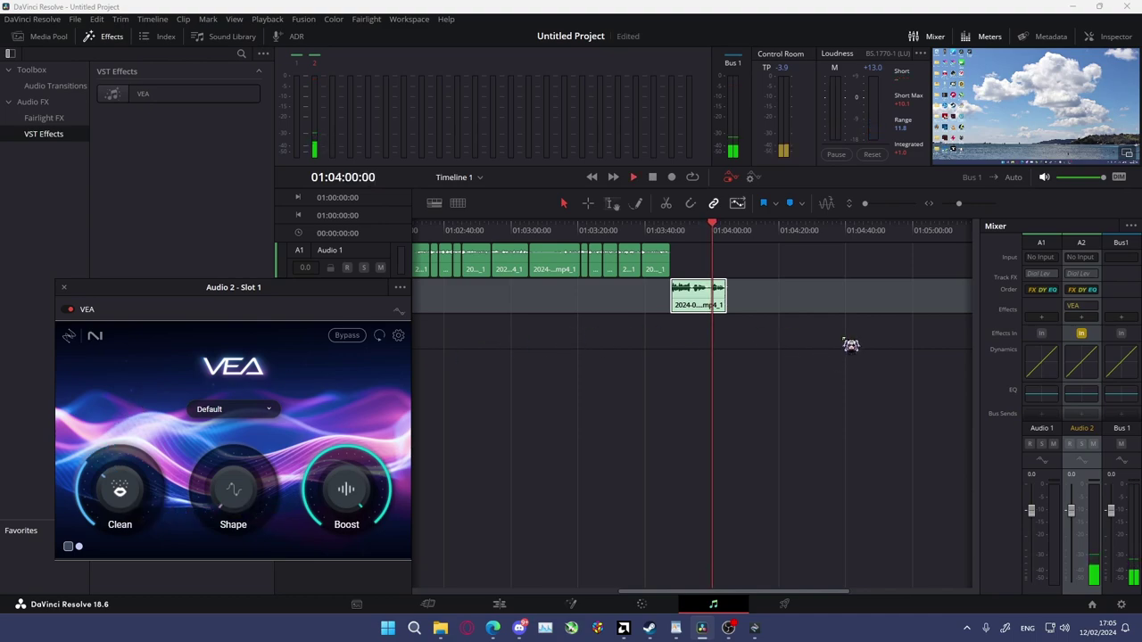
drag(124, 488, 170, 437)
click(675, 288)
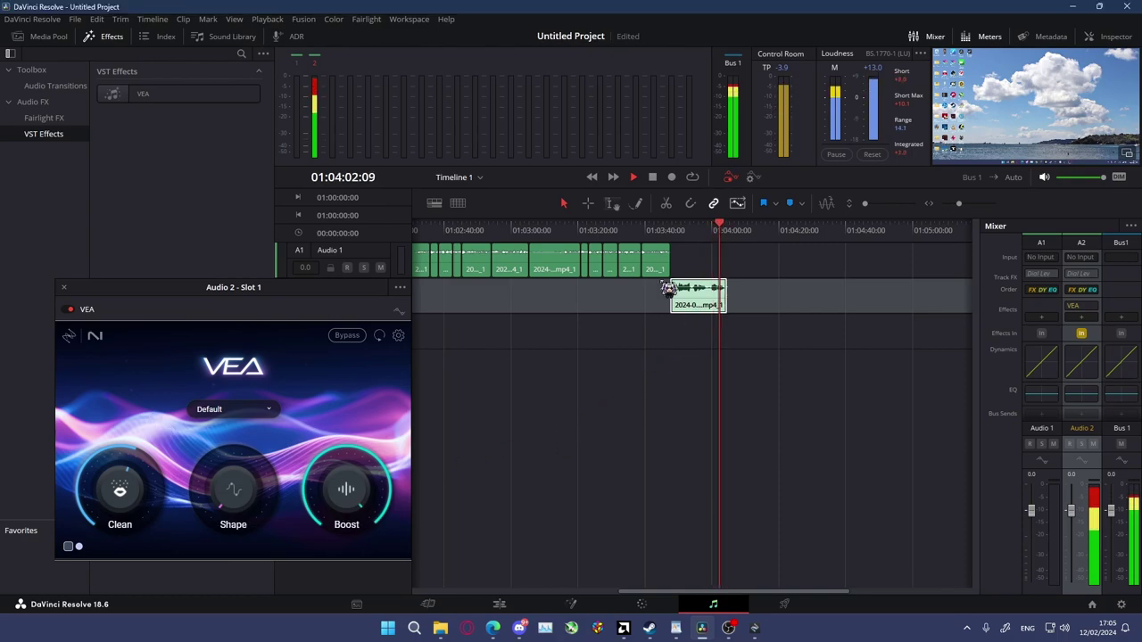
Step: Raise VEA Shape to 32.7% and higher, replaying the clip from its start to compare
drag(234, 481, 238, 432)
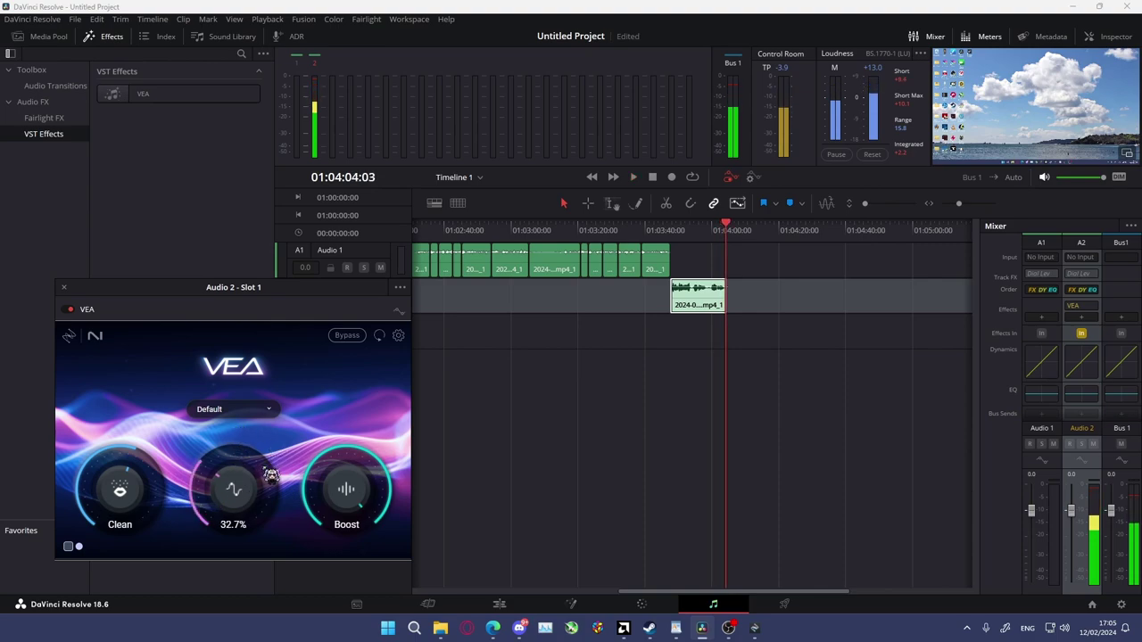
click(710, 230)
key(space)
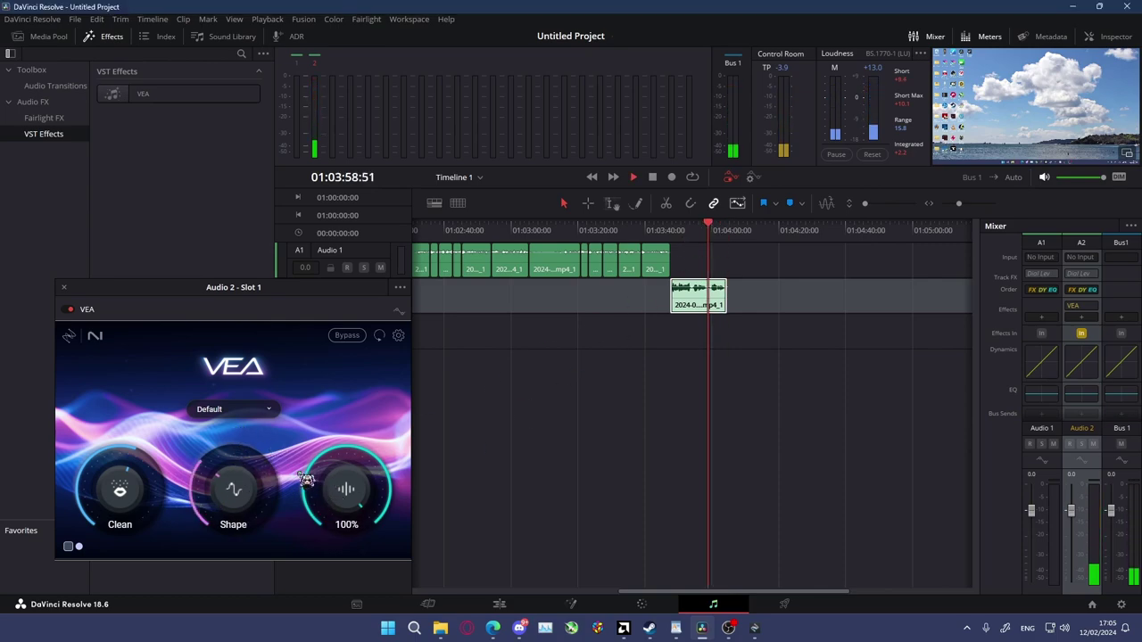
scroll(254, 455, up, 5)
scroll(267, 461, up, 5)
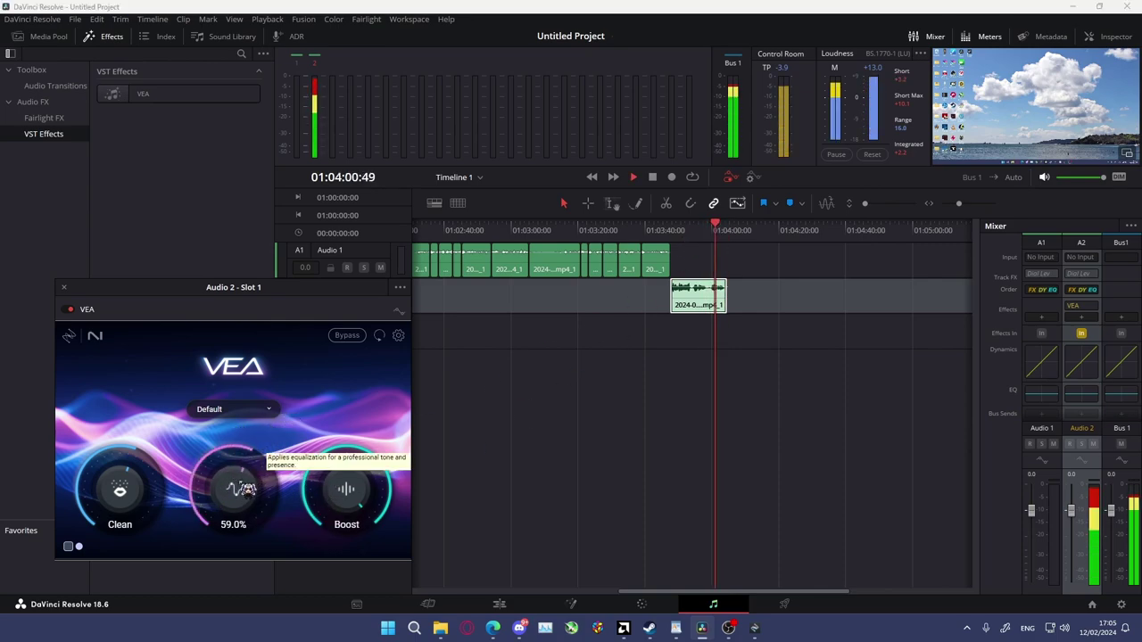
scroll(270, 464, up, 1)
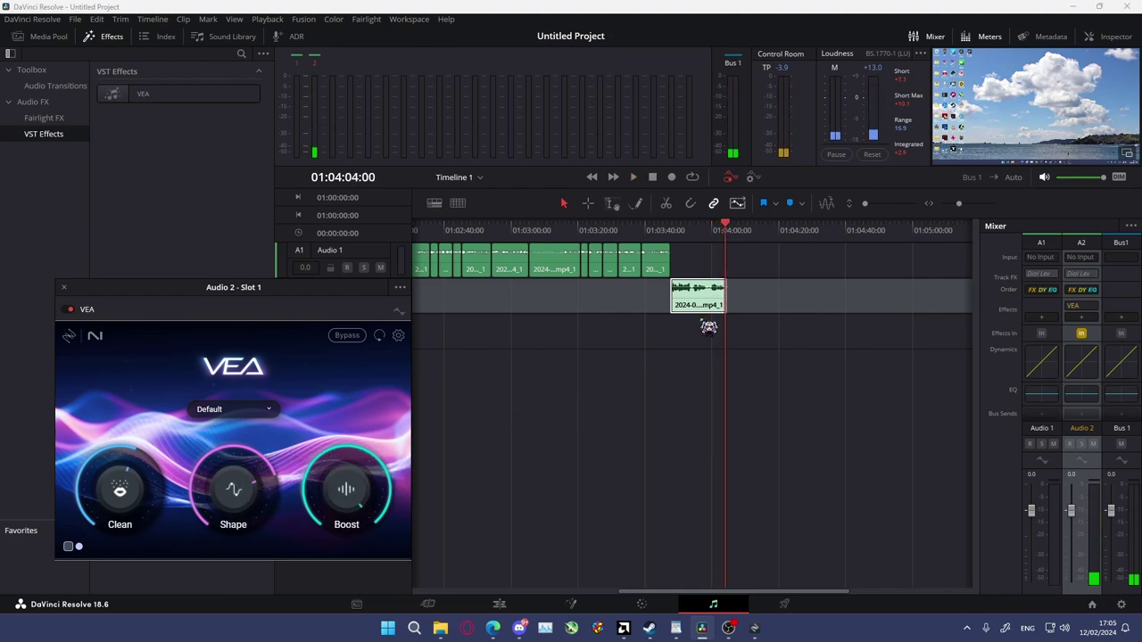
click(672, 226)
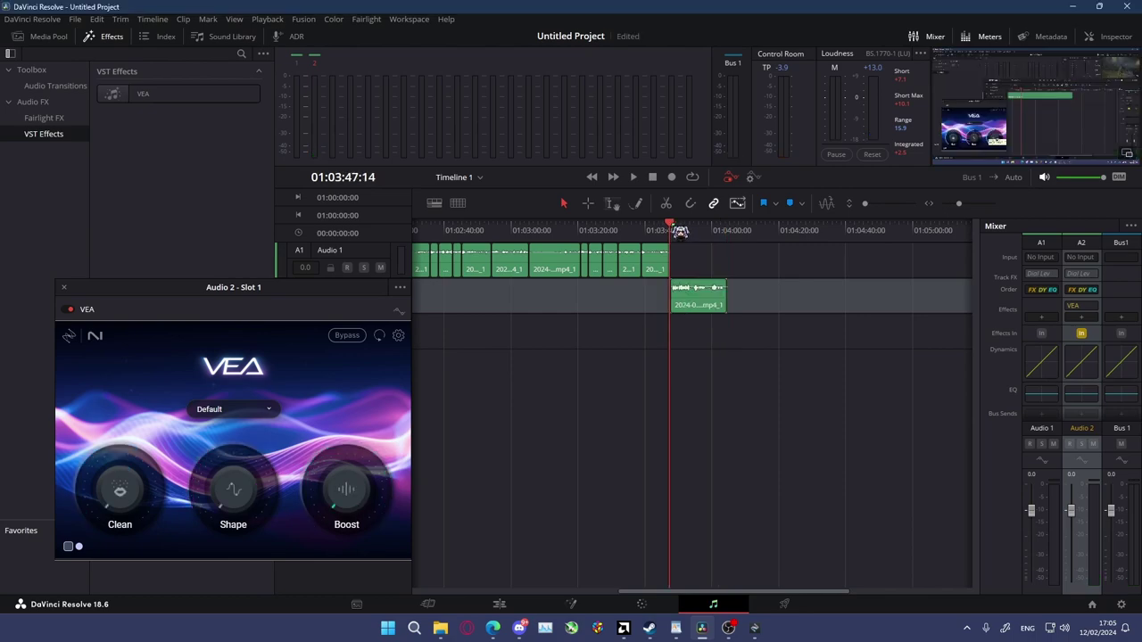
click(709, 238)
key(space)
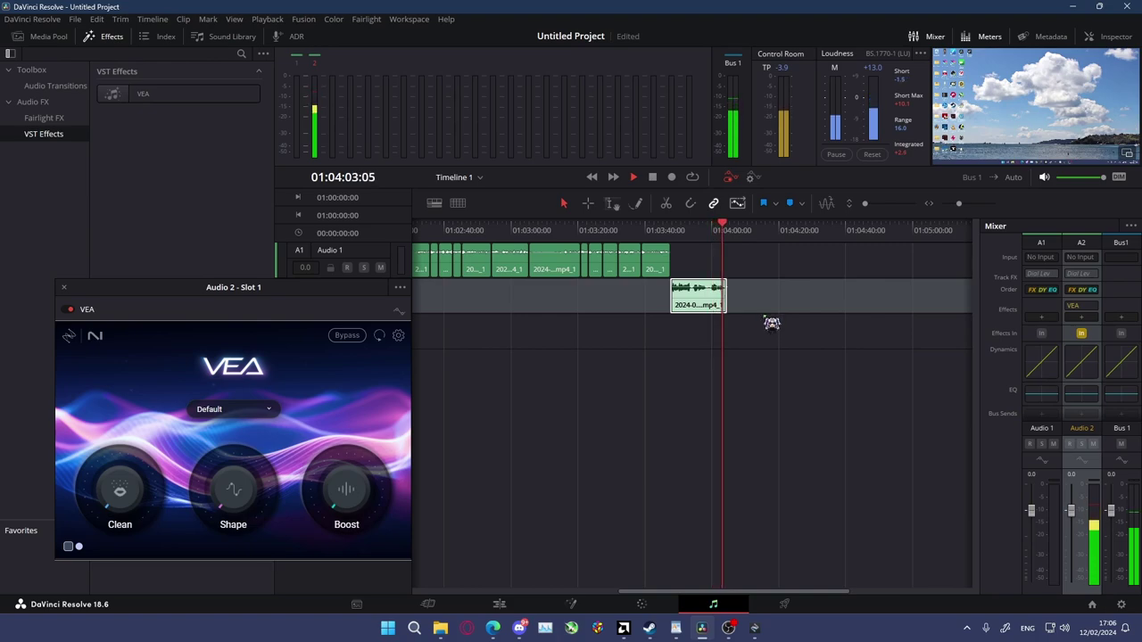
key(space)
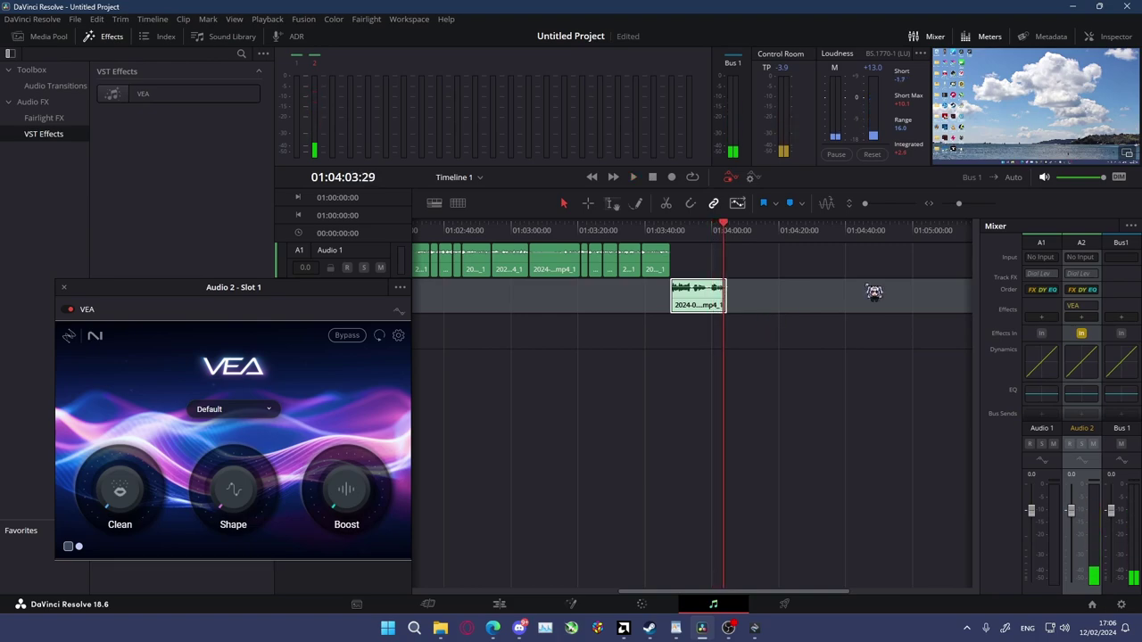